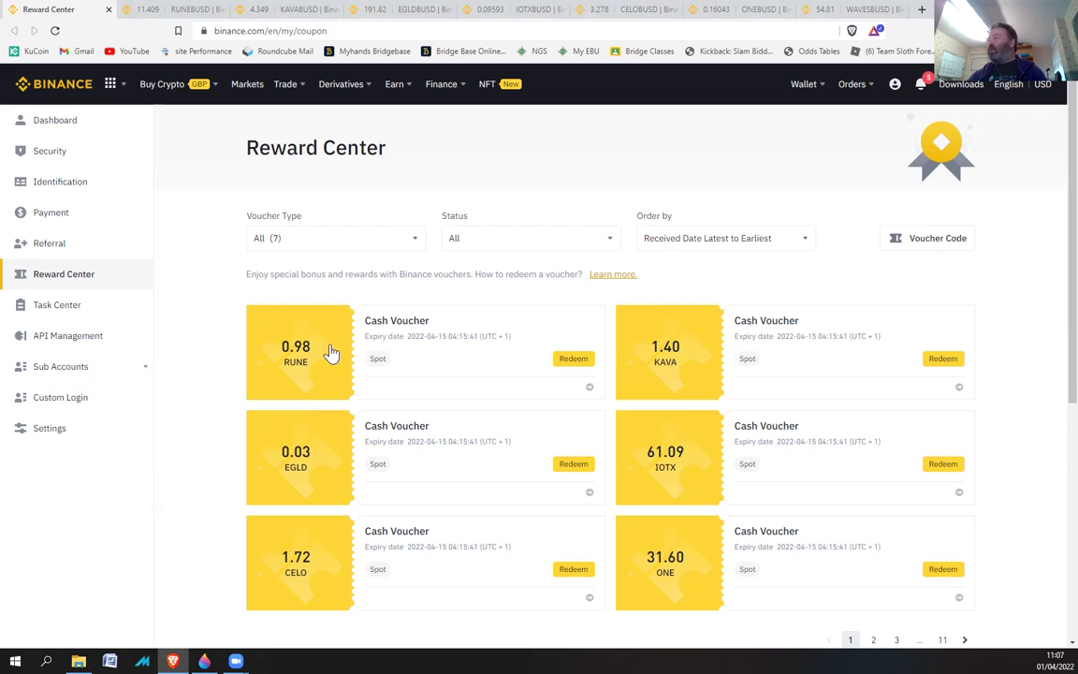
Check what the RUNE voucher is worth by entering an amount of 0.9 in the RUNE/BUSD limit buy form.
{"action": "left_click", "coordinate": [178, 11]}
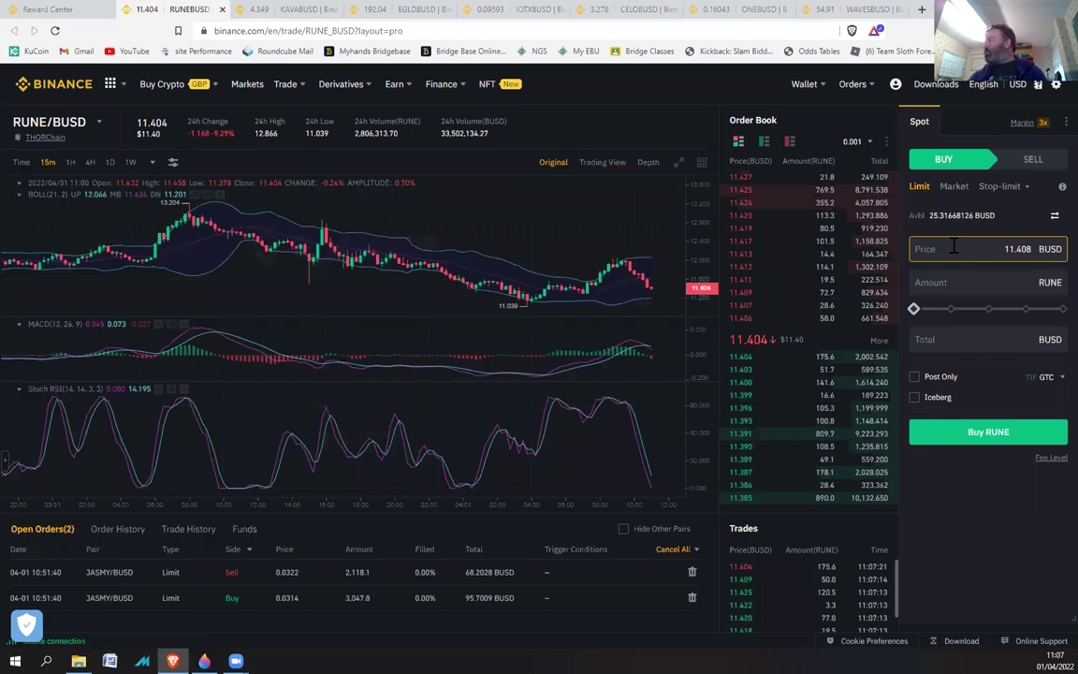
{"action": "left_click", "coordinate": [1000, 273]}
{"action": "type", "text": "0"}
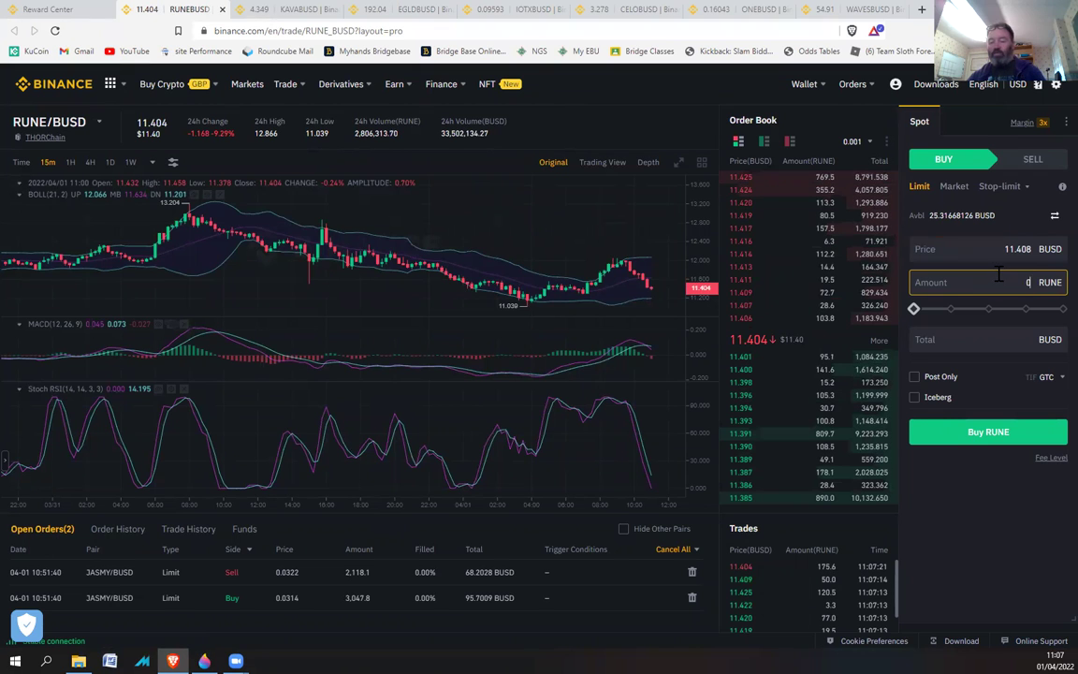
{"action": "type", "text": ".9"}
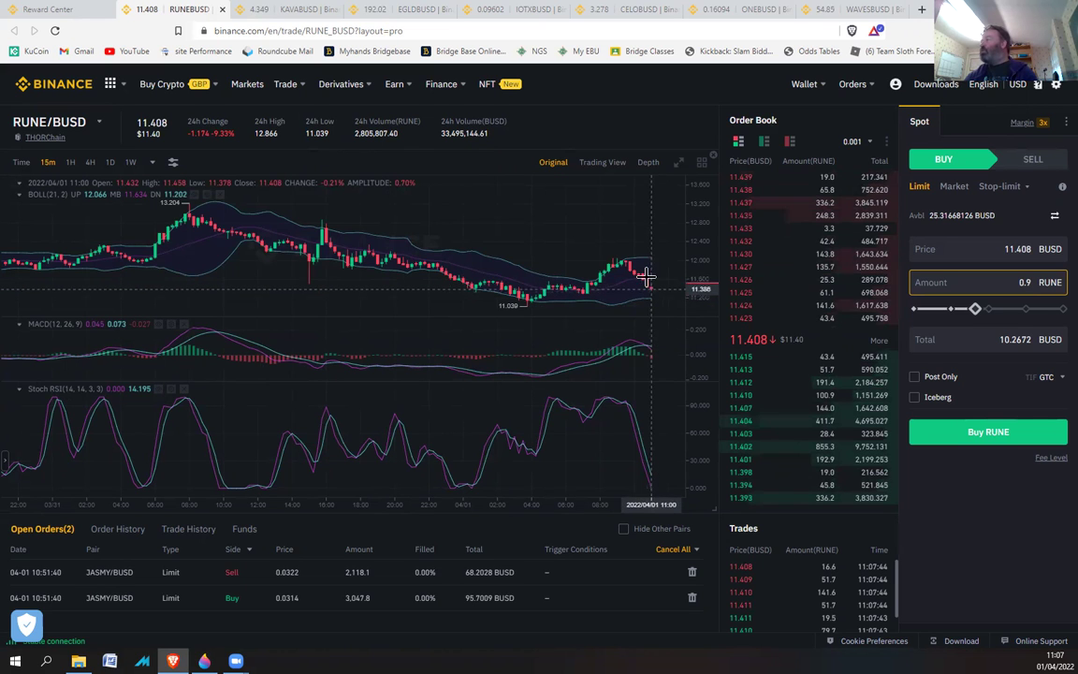
Redeem the 0.98 RUNE cash voucher in the Reward Center and close the RUNE/BUSD trading page.
{"action": "left_click", "coordinate": [277, 9]}
{"action": "left_click", "coordinate": [58, 11]}
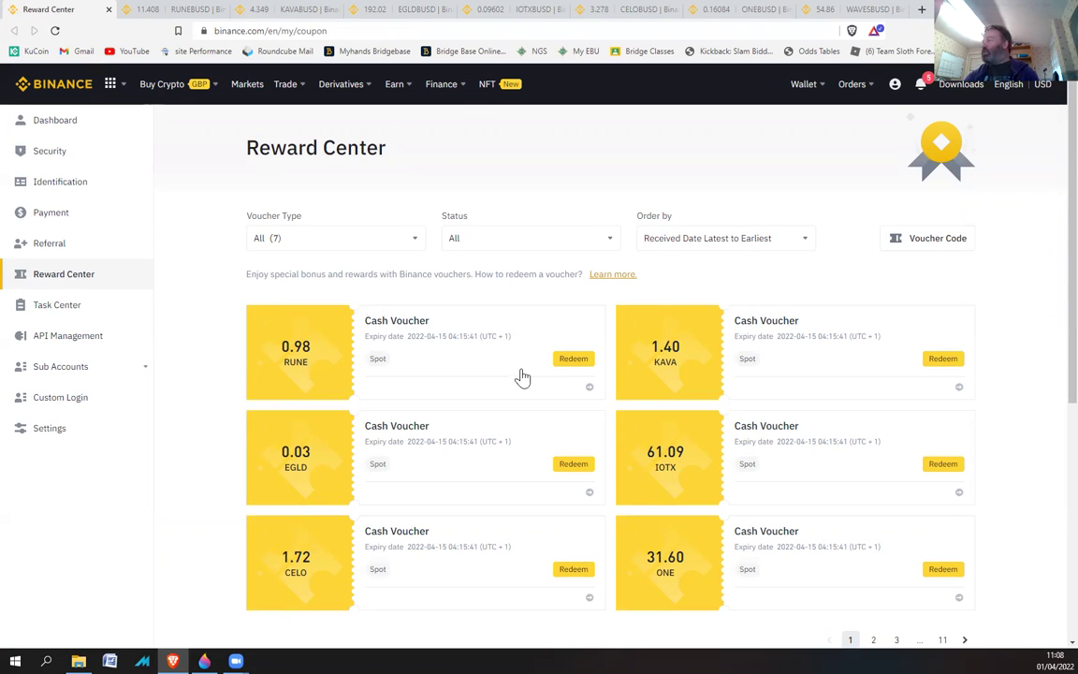
{"action": "left_click", "coordinate": [569, 361]}
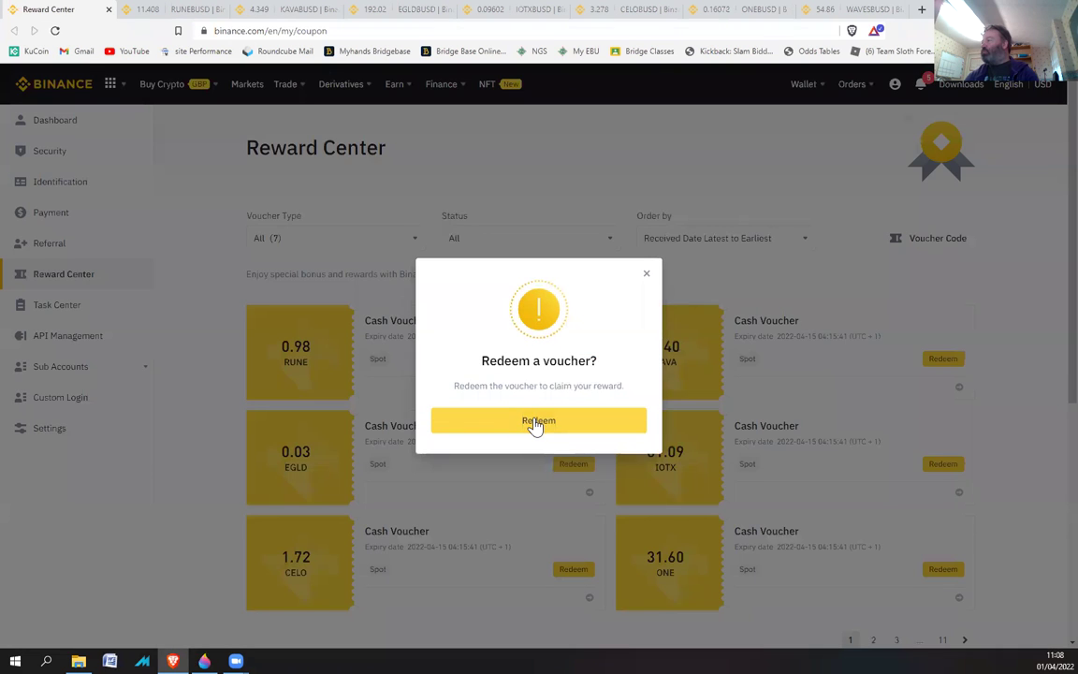
{"action": "left_click", "coordinate": [646, 271]}
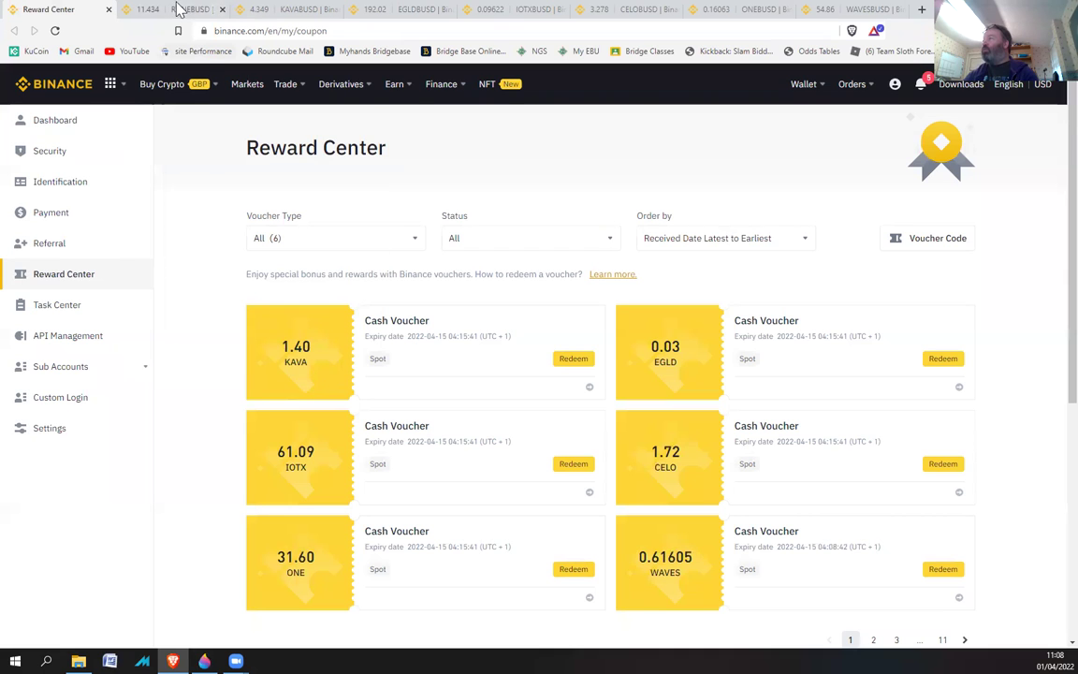
{"action": "left_click", "coordinate": [223, 11]}
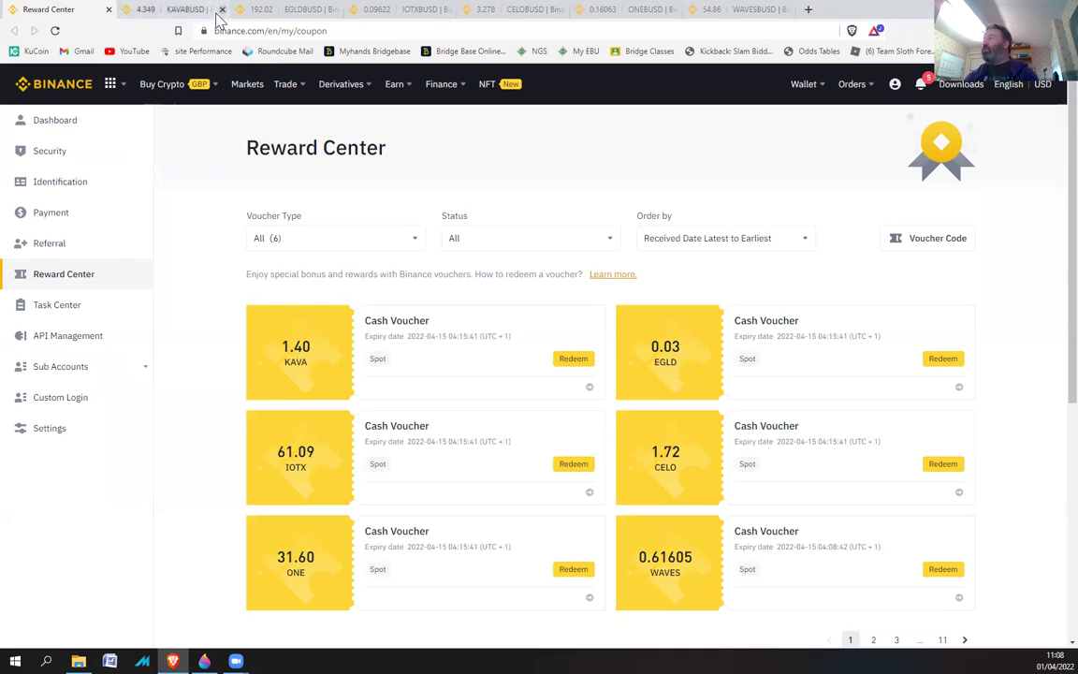
Check the KAVA voucher's worth with an amount of 1.4 in the KAVA/BUSD buy form, and close that trading page.
{"action": "left_click", "coordinate": [192, 11]}
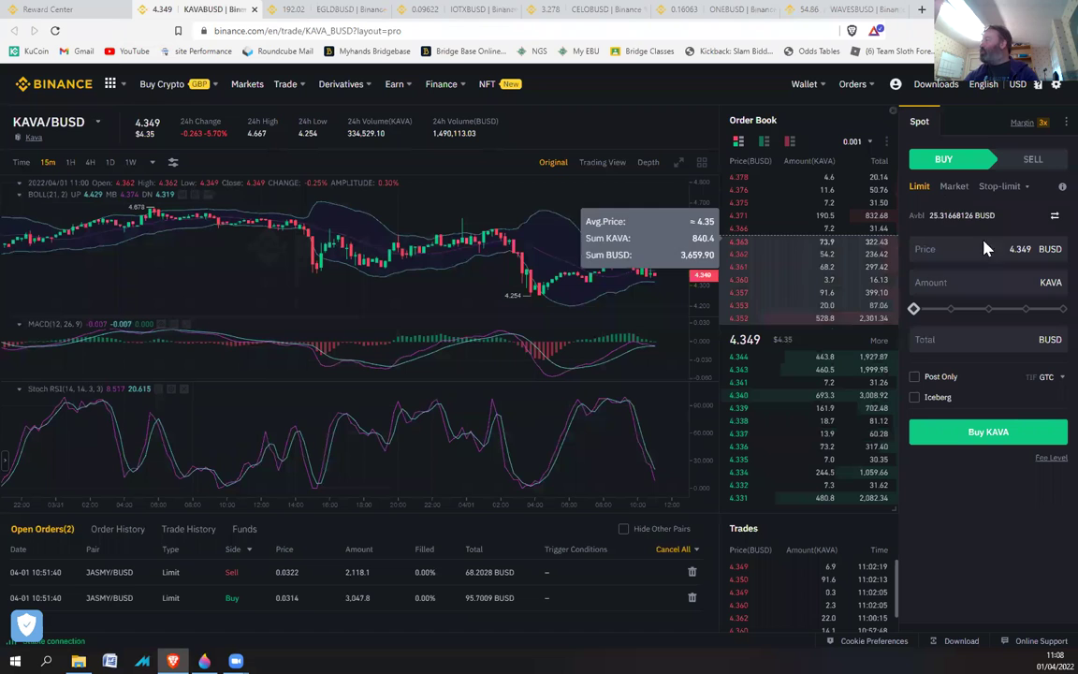
{"action": "left_click", "coordinate": [999, 288]}
{"action": "type", "text": "1.4"}
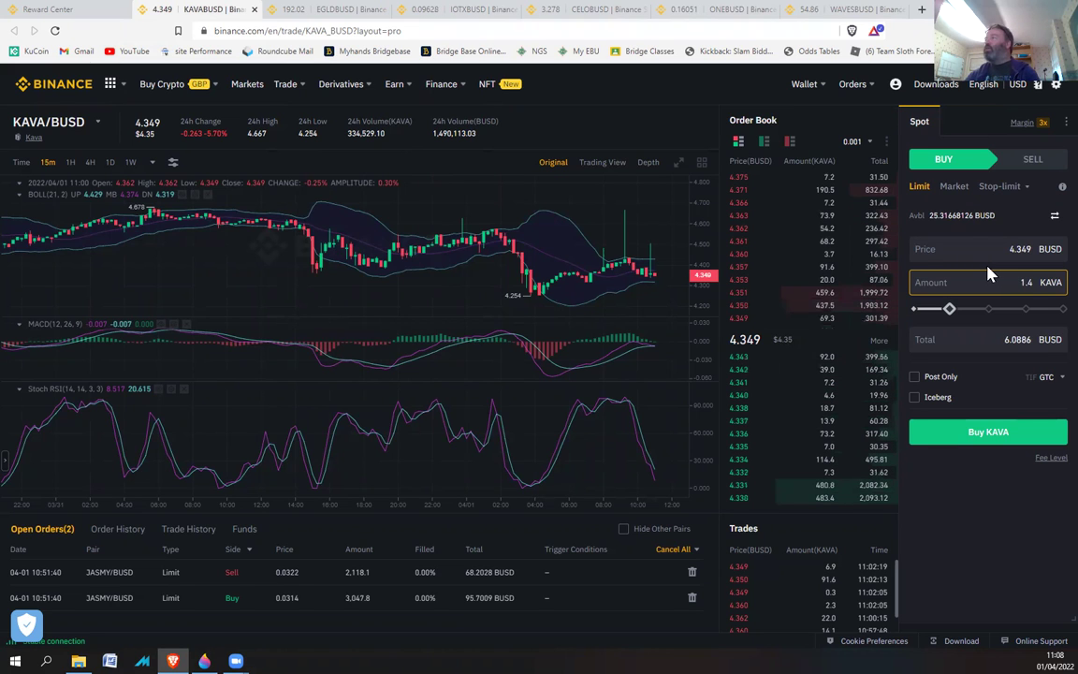
{"action": "left_click", "coordinate": [253, 10]}
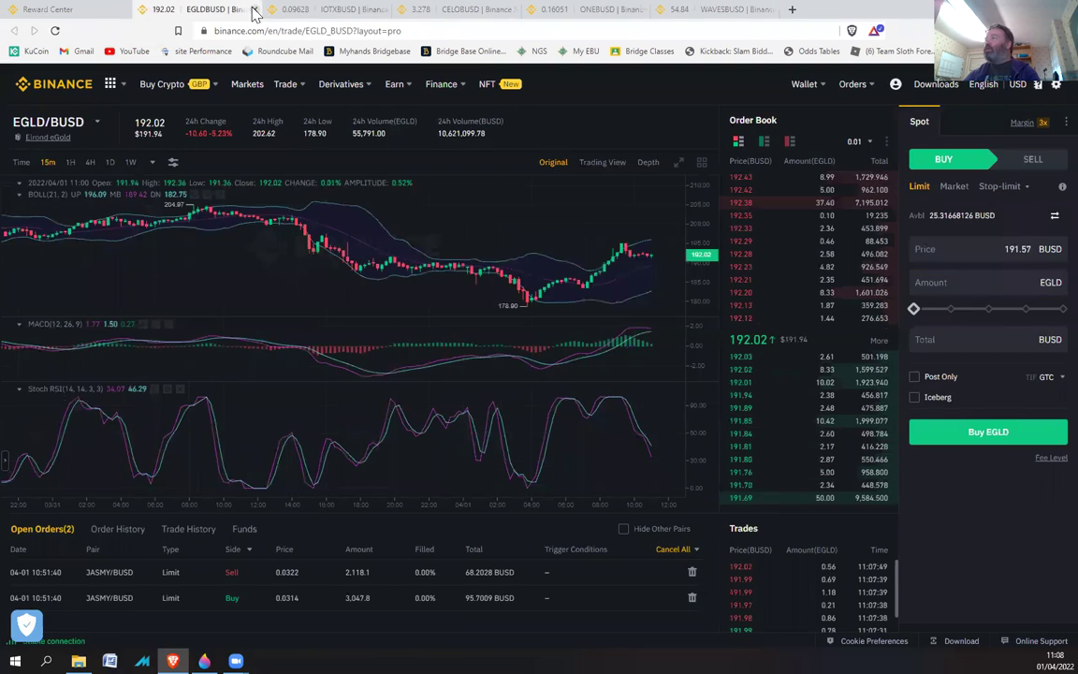
Redeem the 1.40 KAVA cash voucher in the Reward Center and dismiss the confirmation.
{"action": "left_click", "coordinate": [84, 11]}
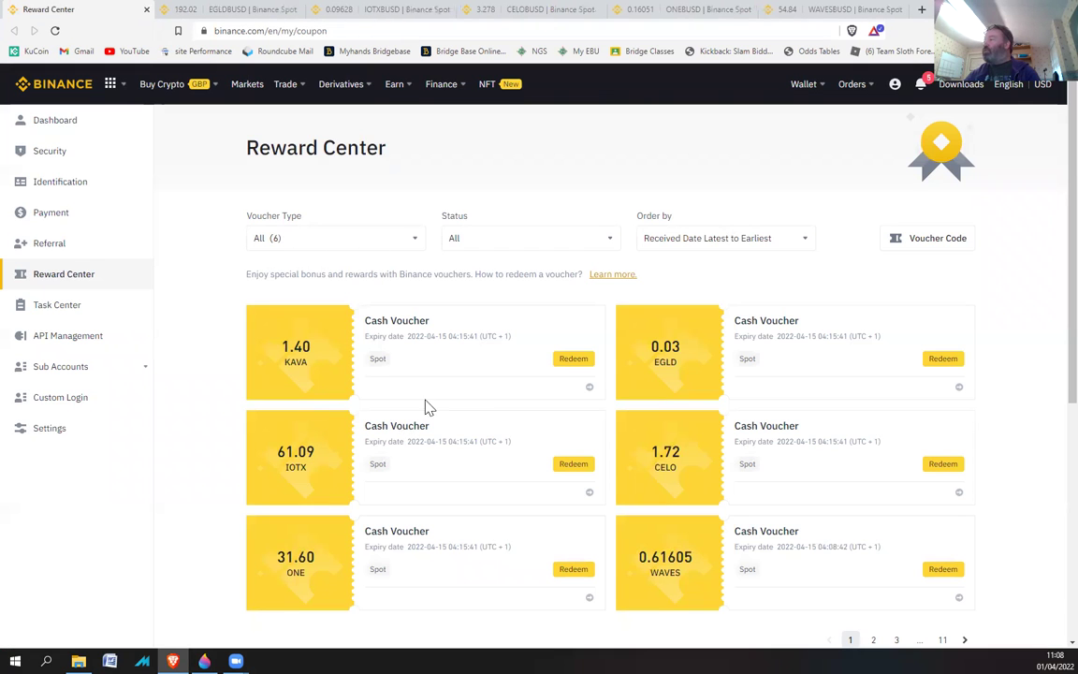
{"action": "left_click", "coordinate": [569, 364]}
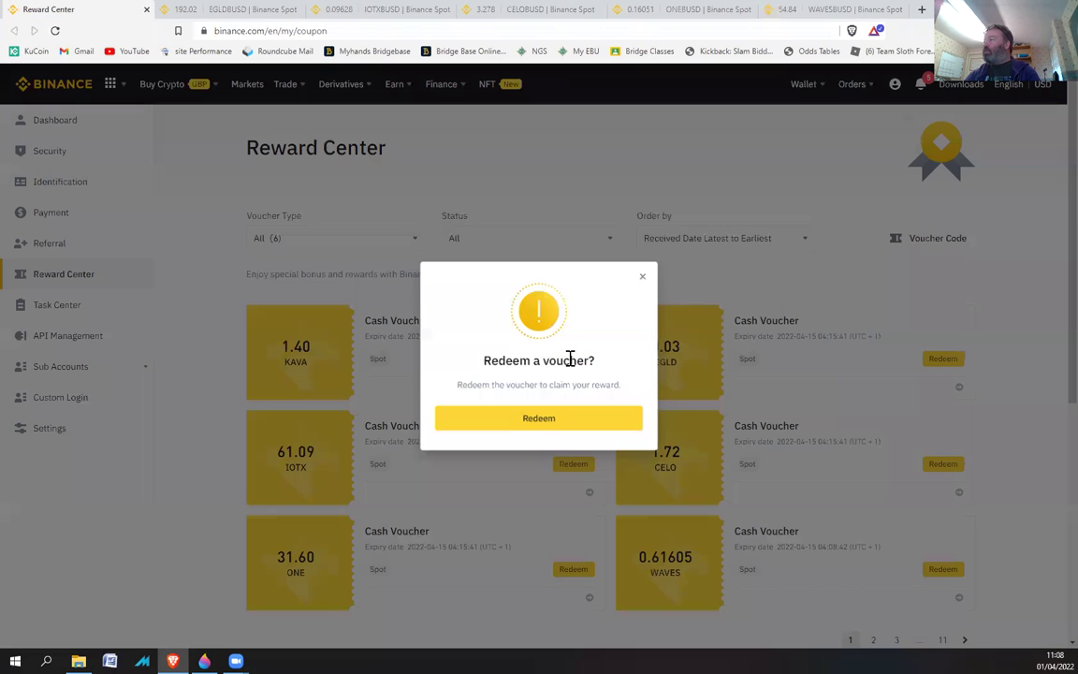
{"action": "left_click", "coordinate": [540, 423]}
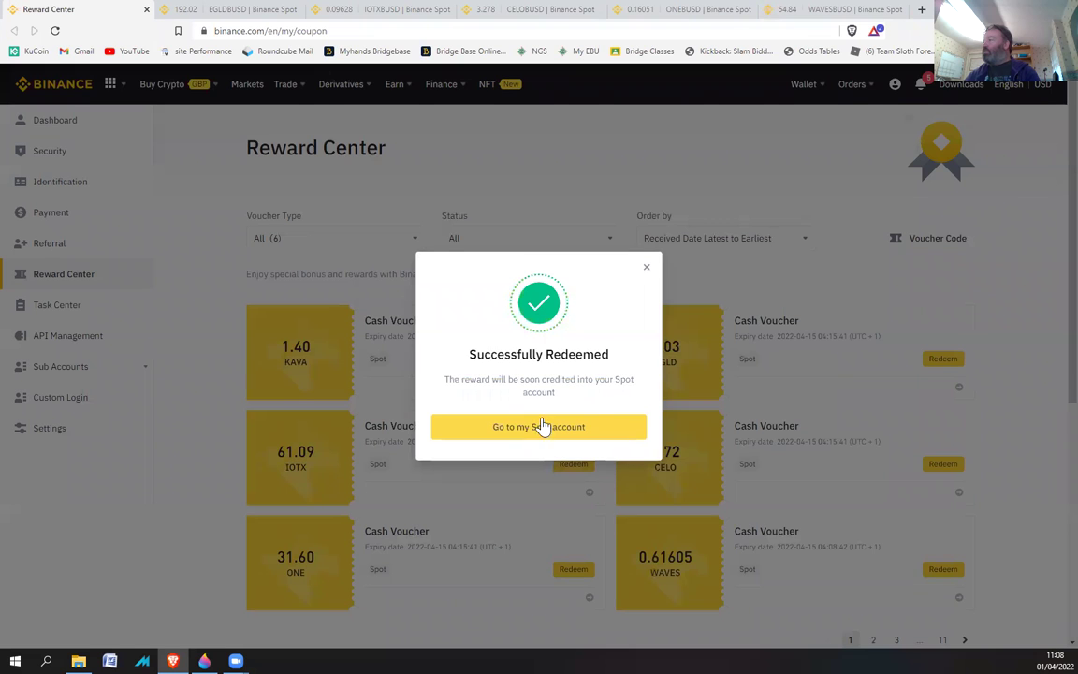
{"action": "left_click", "coordinate": [645, 271]}
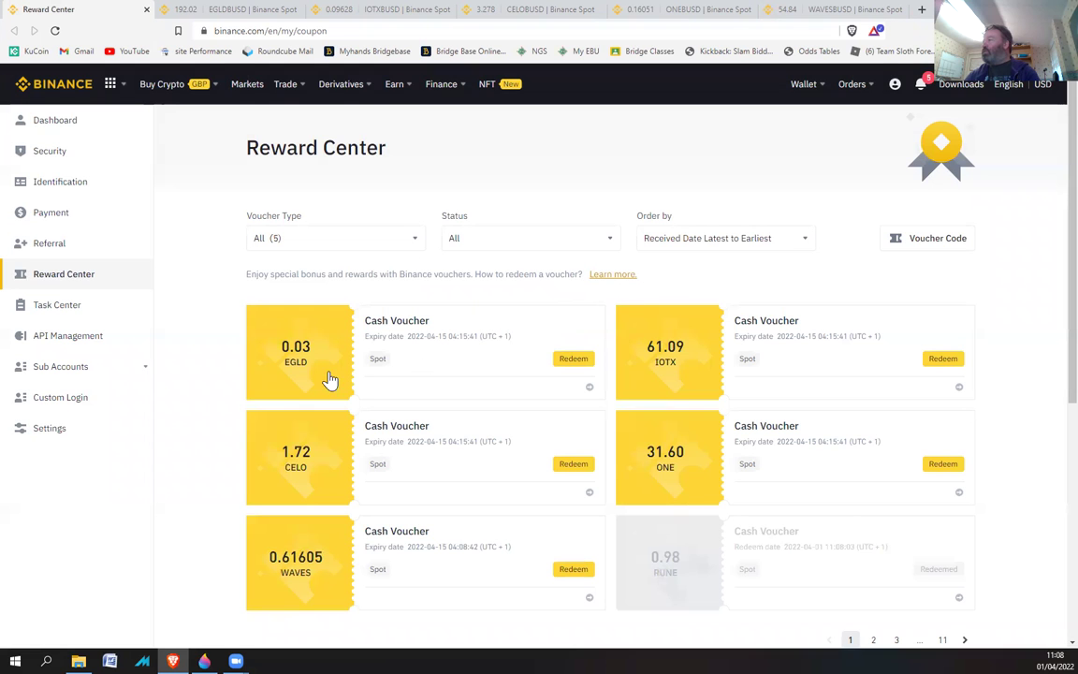
Check what the EGLD voucher is worth by entering an amount of 0.03 in the EGLD/BUSD limit buy form.
{"action": "left_click", "coordinate": [215, 10]}
{"action": "mouse_move", "coordinate": [110, 83]}
{"action": "mouse_move", "coordinate": [53, 129]}
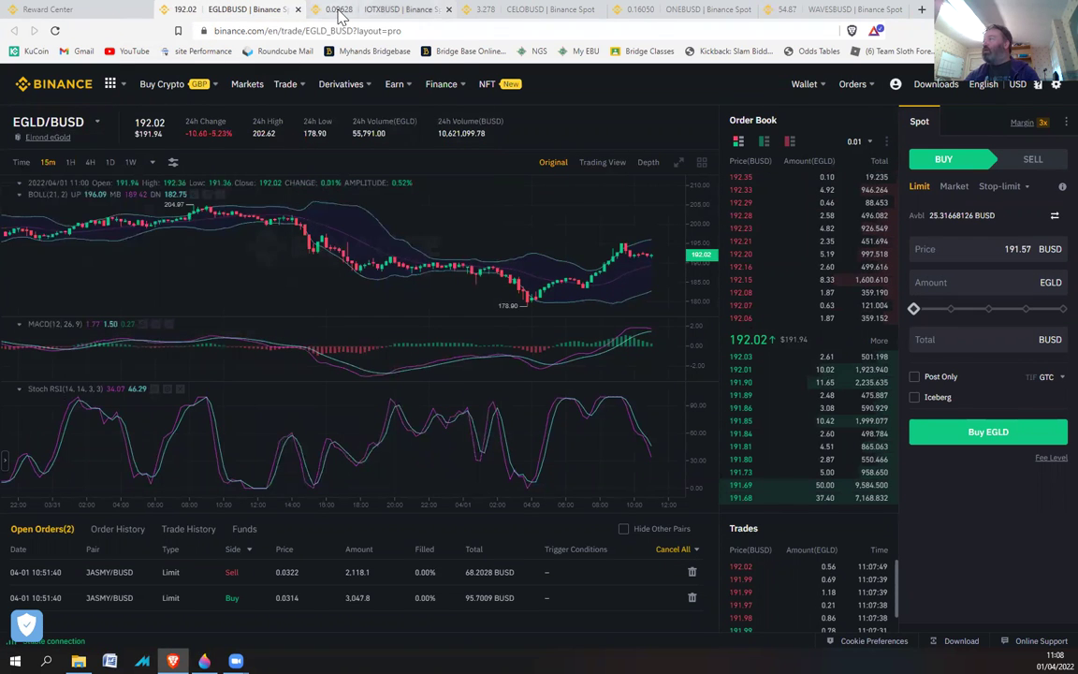
{"action": "mouse_move", "coordinate": [441, 85]}
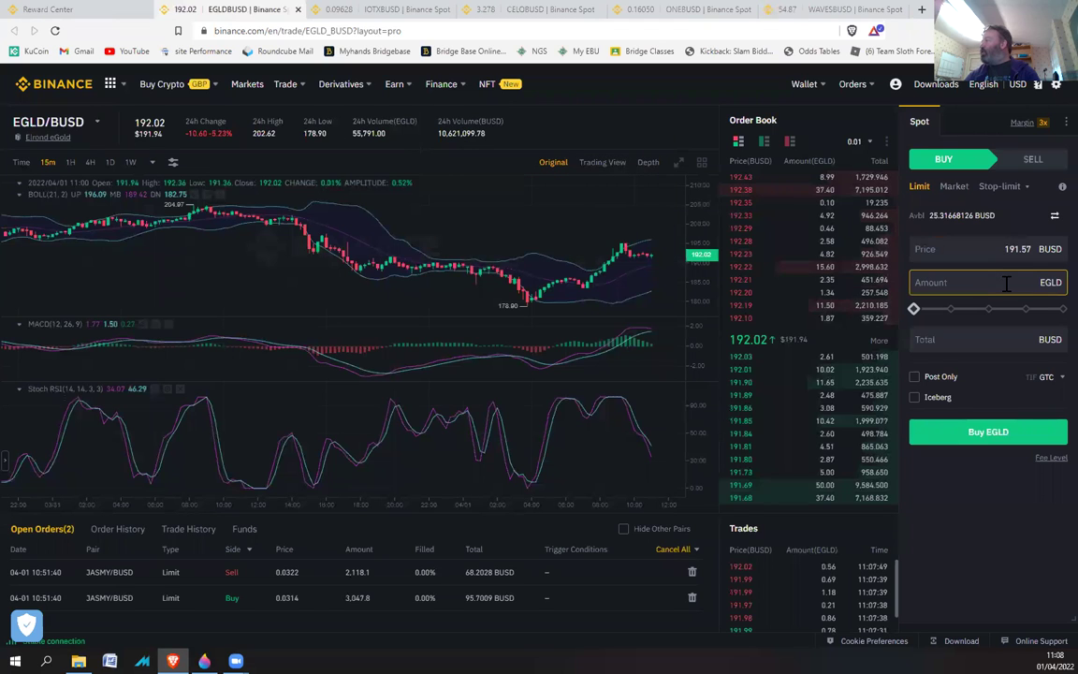
{"action": "left_click", "coordinate": [1006, 284]}
{"action": "type", "text": "0"}
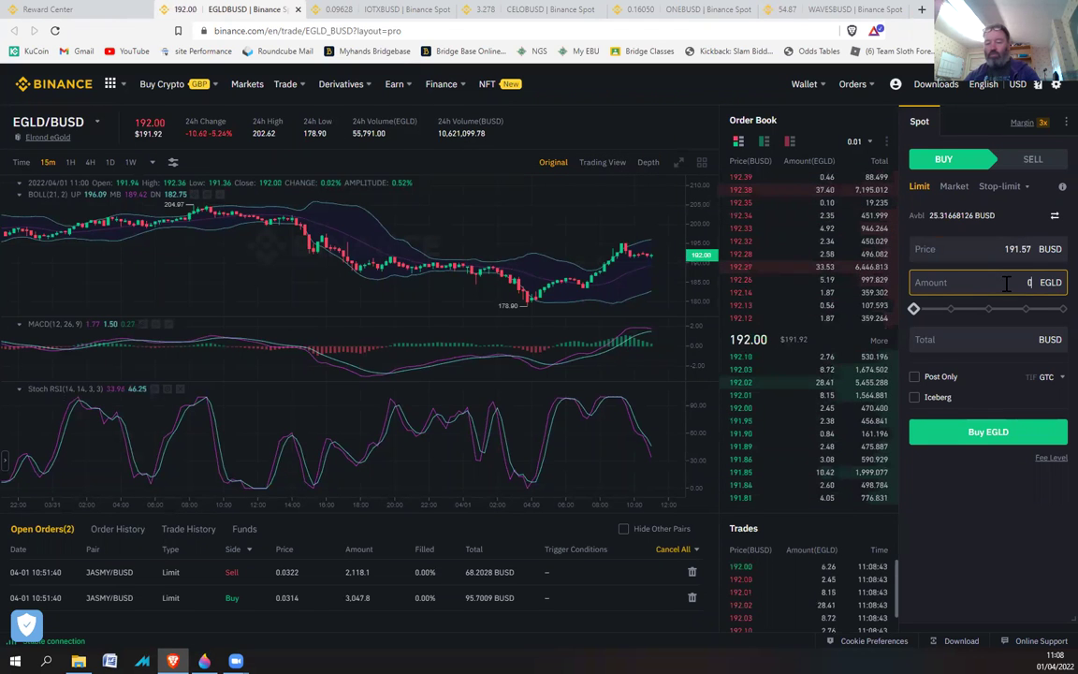
{"action": "type", "text": ".03"}
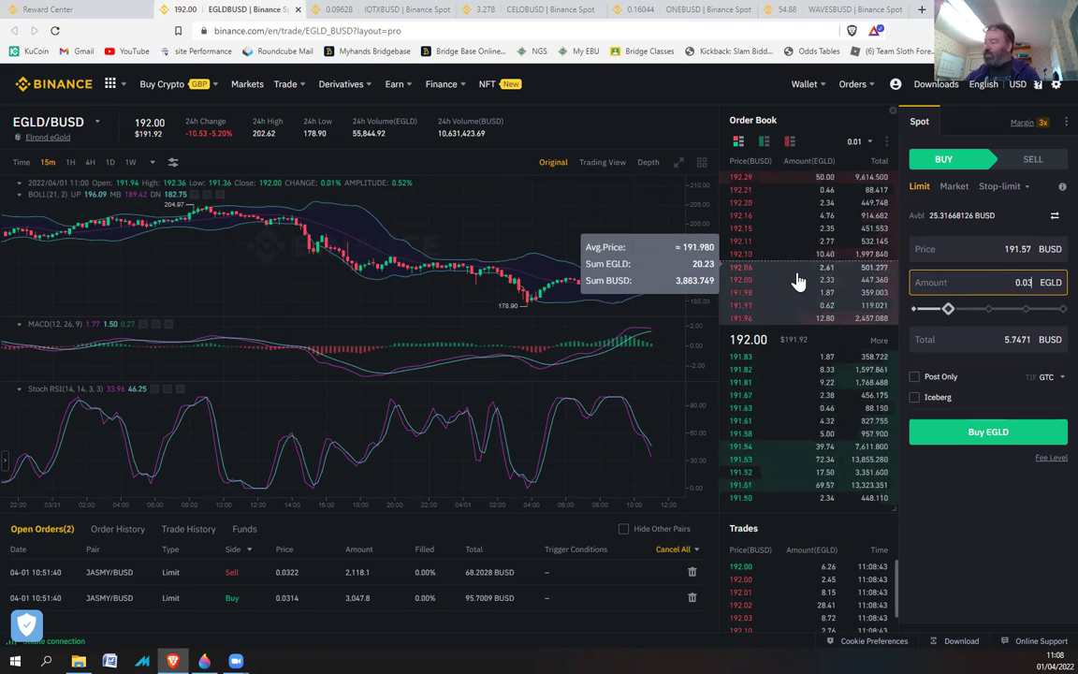
Redeem the 0.03 EGLD cash voucher in the Reward Center and dismiss the confirmation.
{"action": "left_click", "coordinate": [77, 8]}
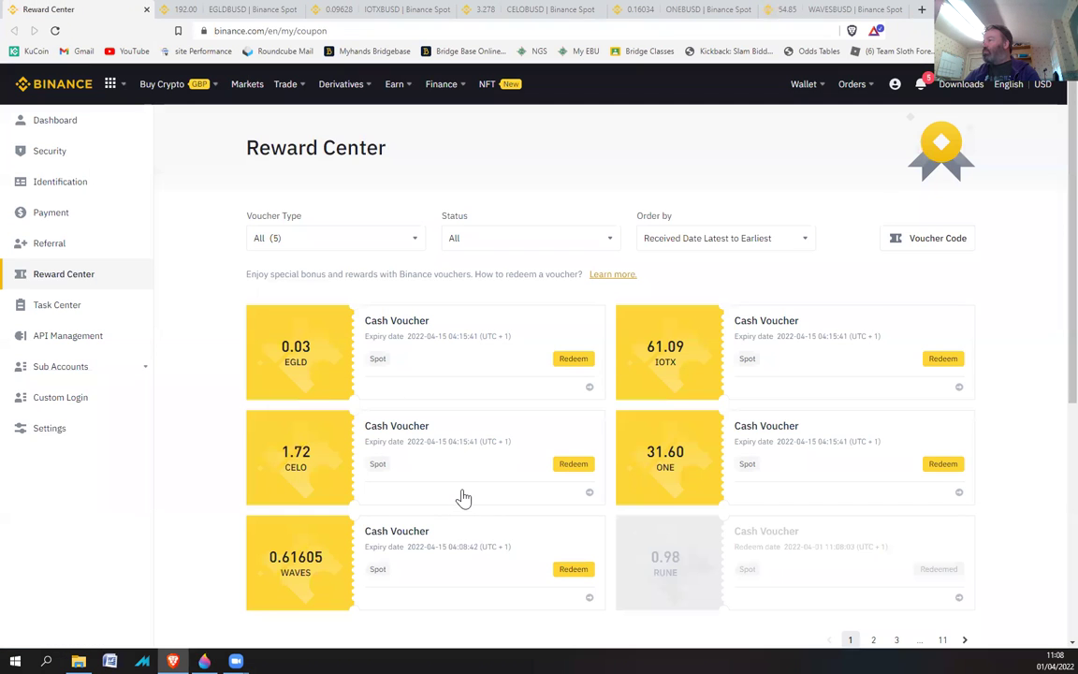
{"action": "left_click", "coordinate": [573, 358]}
{"action": "left_click", "coordinate": [527, 426]}
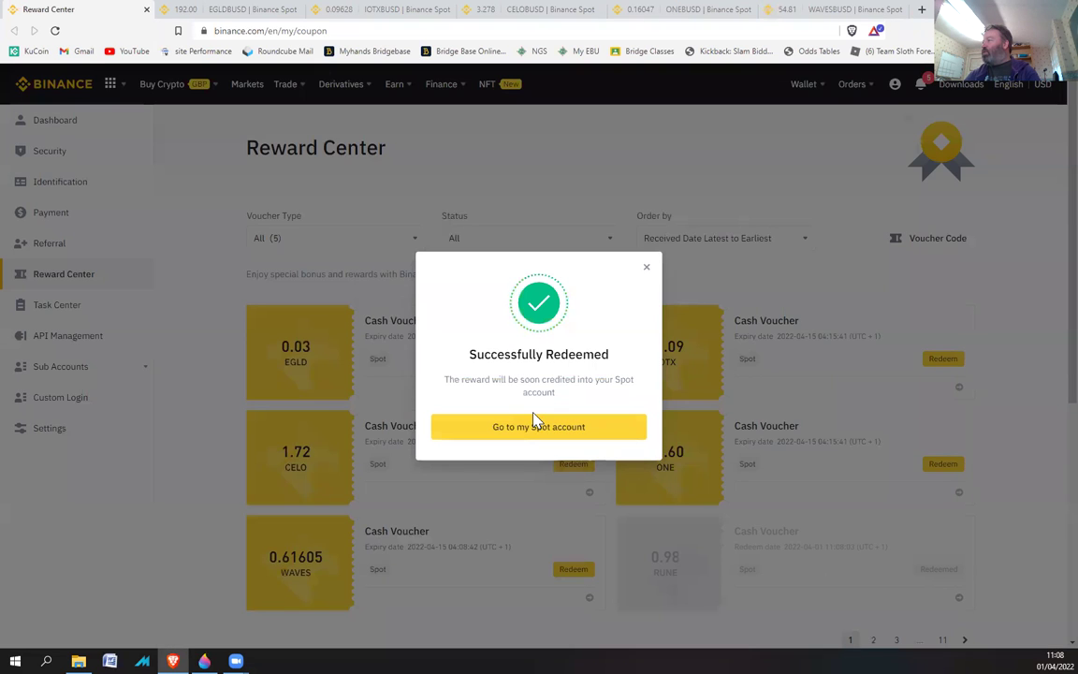
{"action": "left_click", "coordinate": [647, 270]}
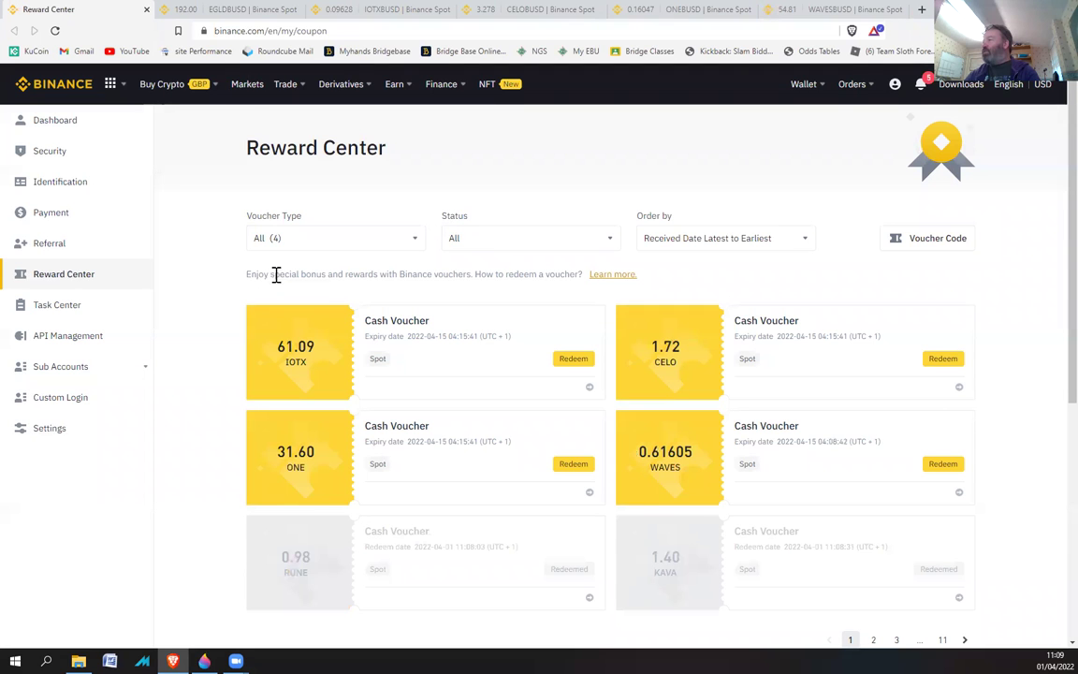
Close the EGLD/BUSD trading page and check the IOTX voucher's worth with an amount of 61 in the IOTX/BUSD buy form.
{"action": "left_click", "coordinate": [215, 11]}
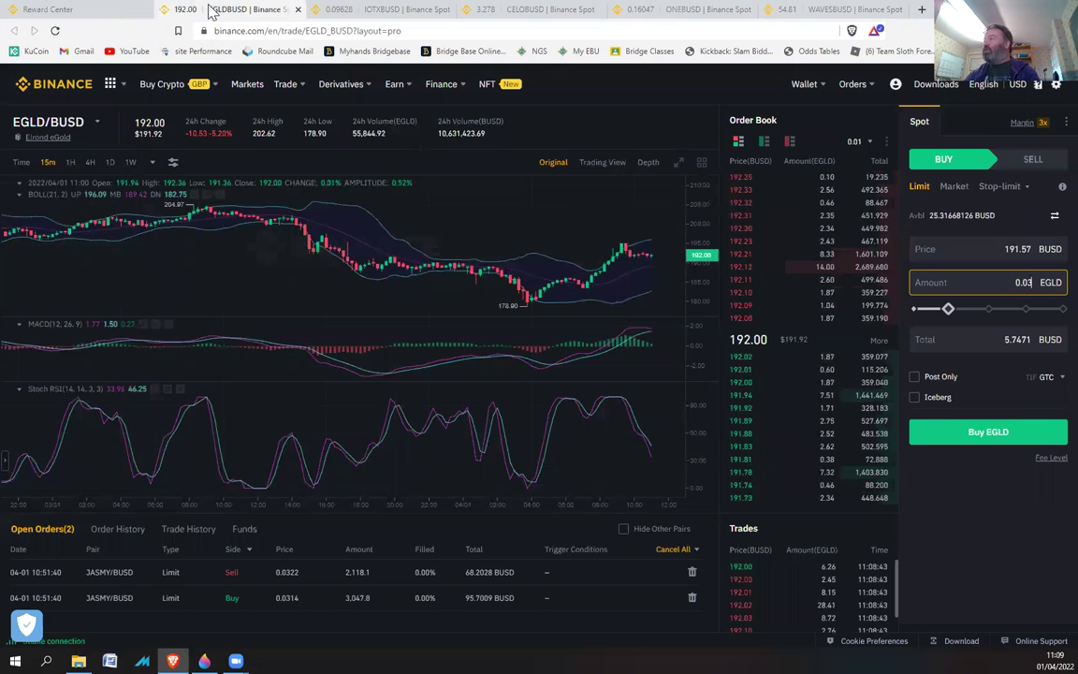
{"action": "left_click", "coordinate": [298, 9]}
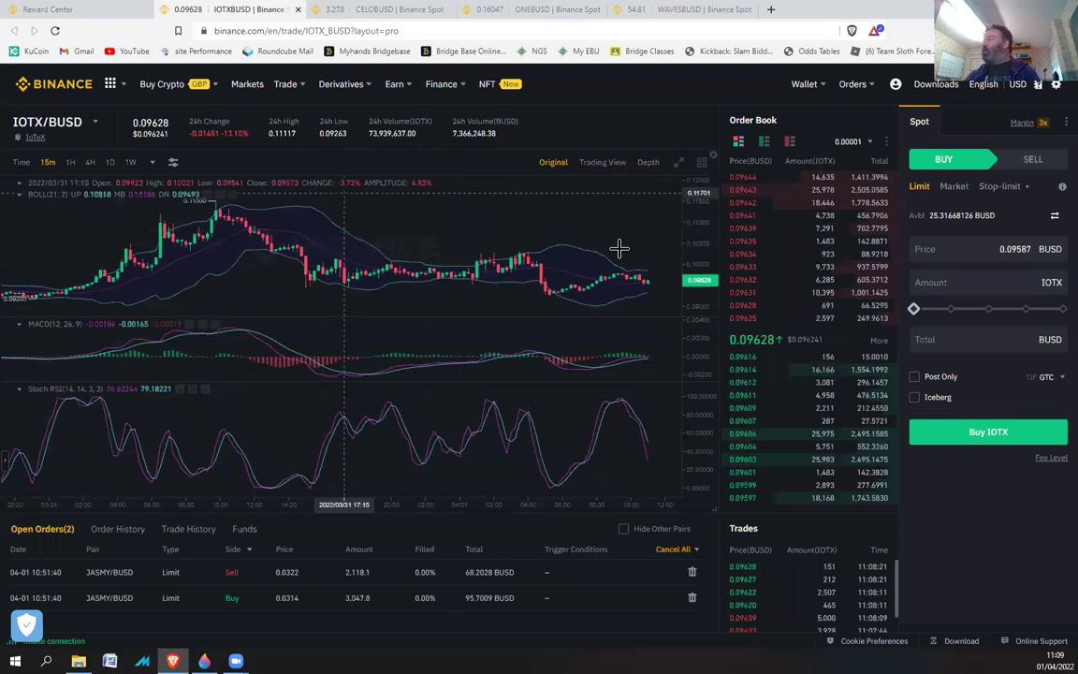
{"action": "left_click", "coordinate": [991, 283]}
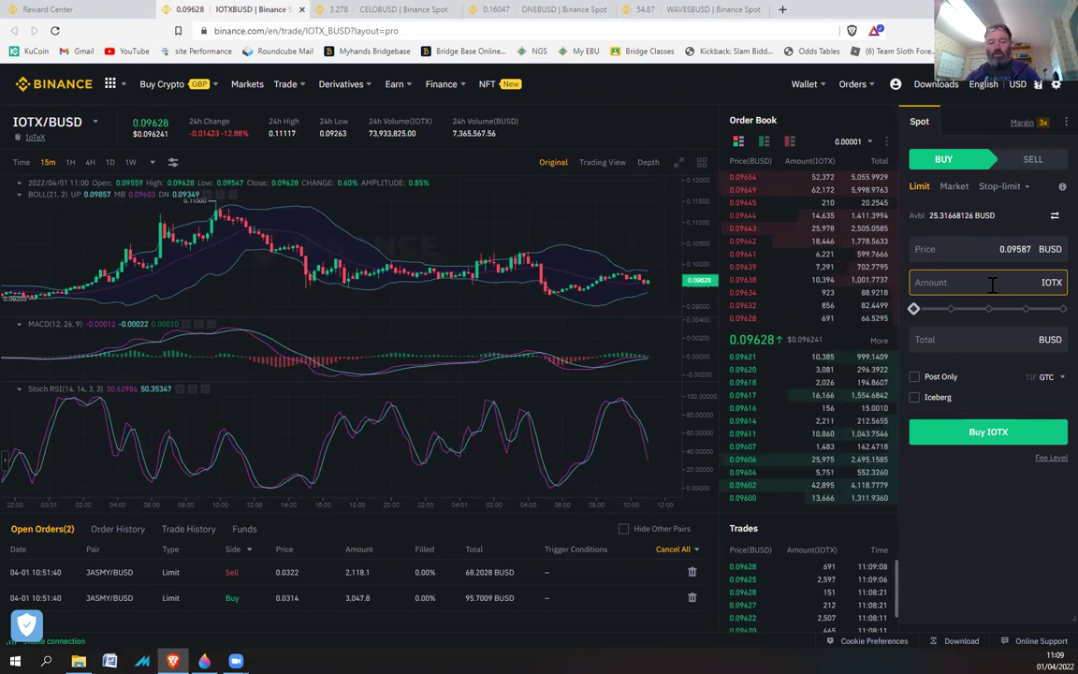
{"action": "type", "text": "61"}
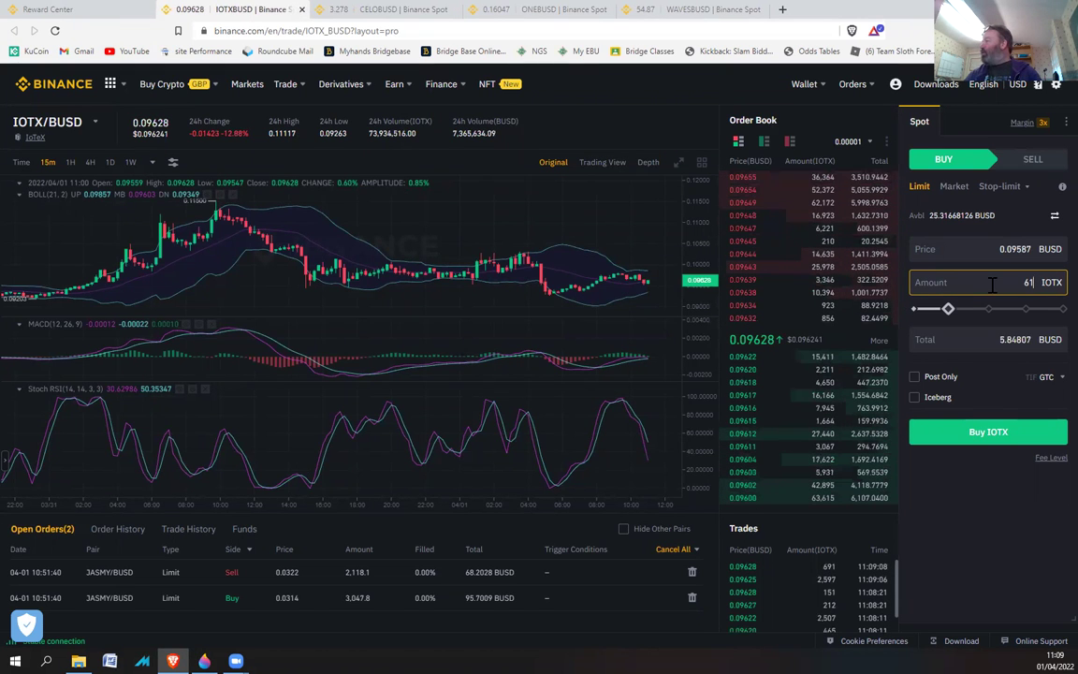
{"action": "left_click", "coordinate": [948, 262]}
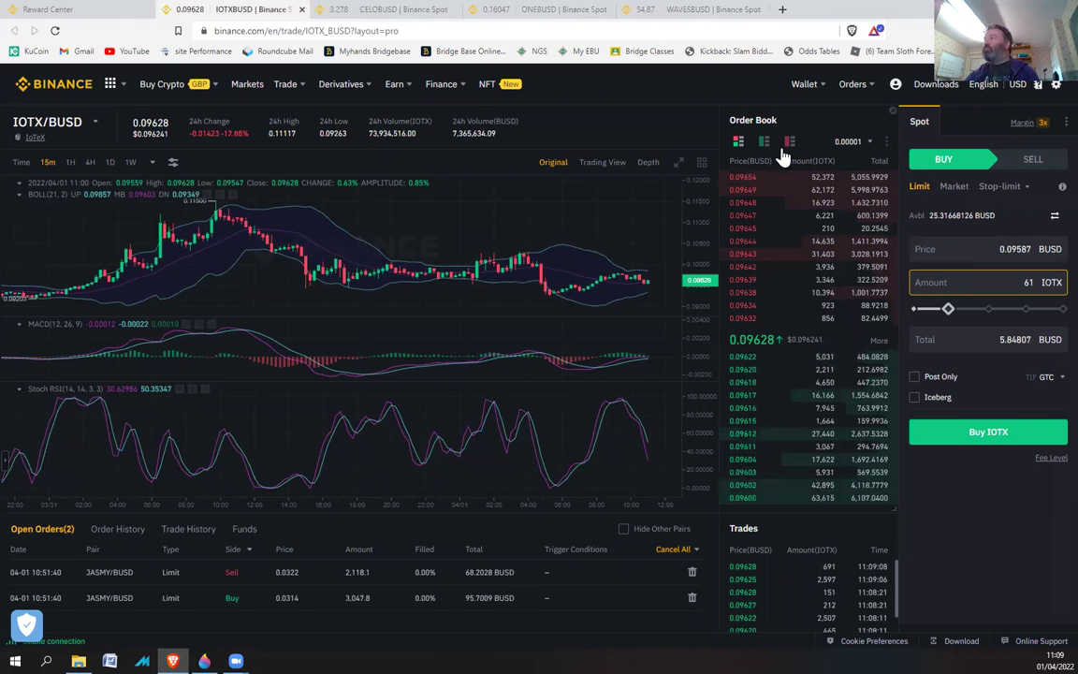
Redeem the 61.09 IOTX cash voucher in the Reward Center and dismiss the confirmation.
{"action": "left_click", "coordinate": [65, 9]}
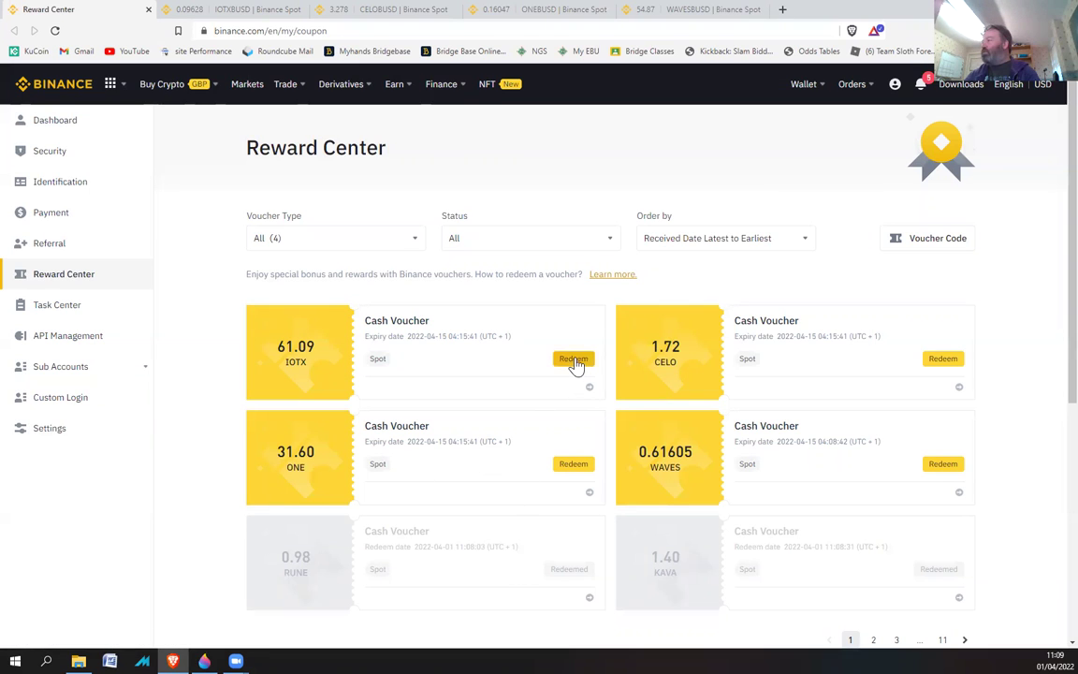
{"action": "left_click", "coordinate": [574, 359]}
{"action": "left_click", "coordinate": [530, 423]}
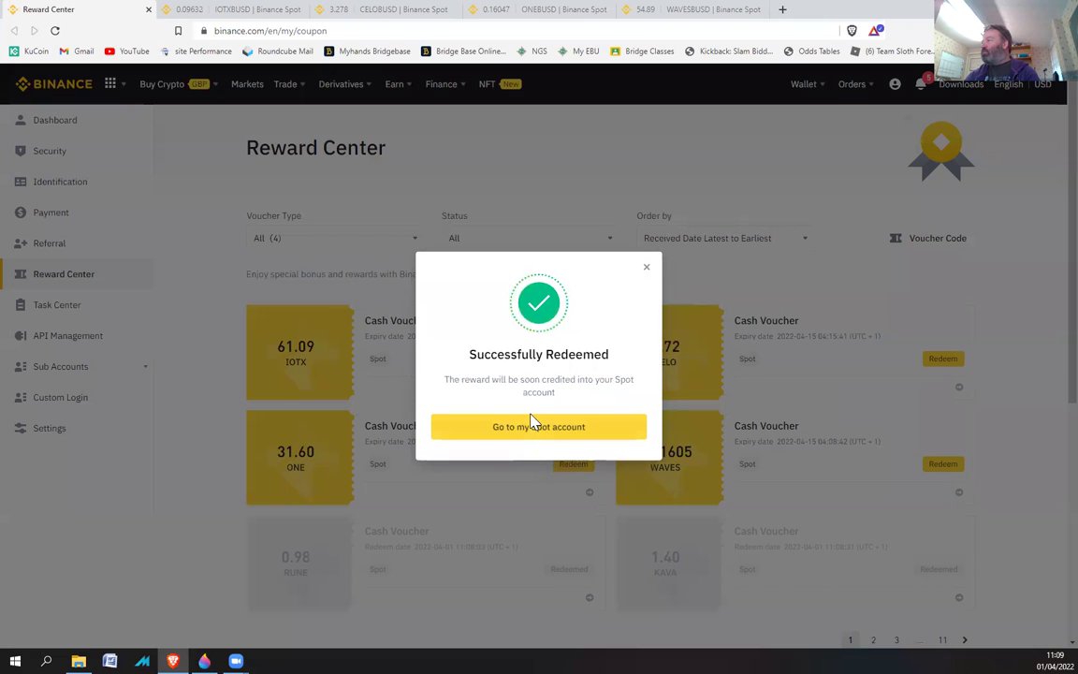
{"action": "left_click", "coordinate": [645, 271]}
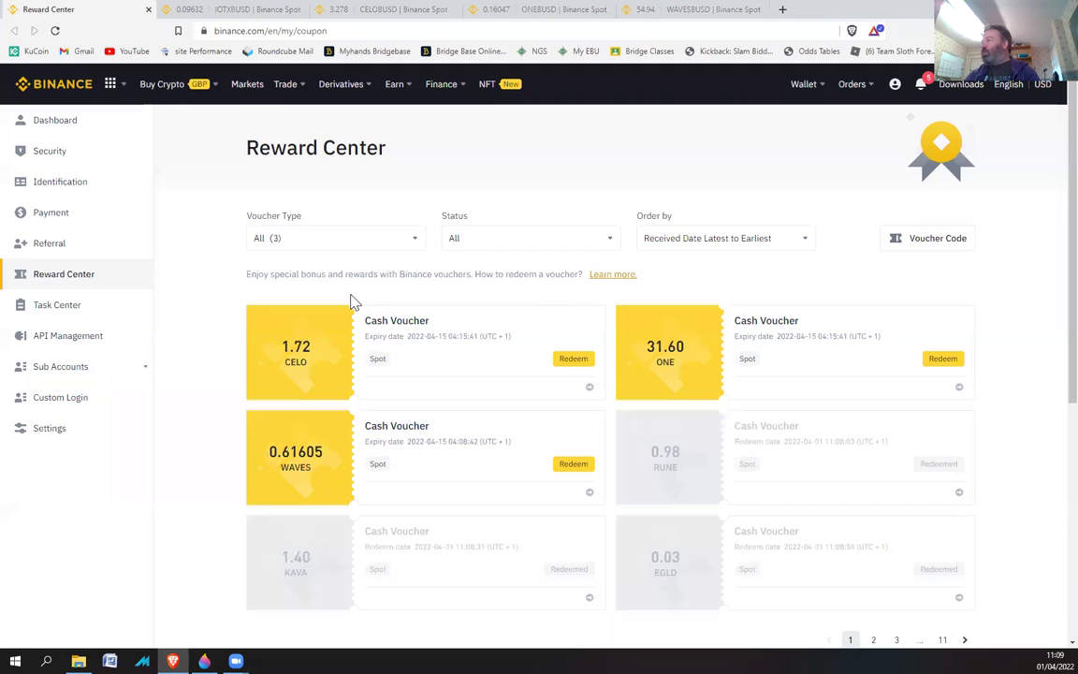
Close the IOTX/BUSD trading page and check the CELO voucher's worth with an amount of 1.7 in the CELO/BUSD buy form.
{"action": "left_click", "coordinate": [199, 12]}
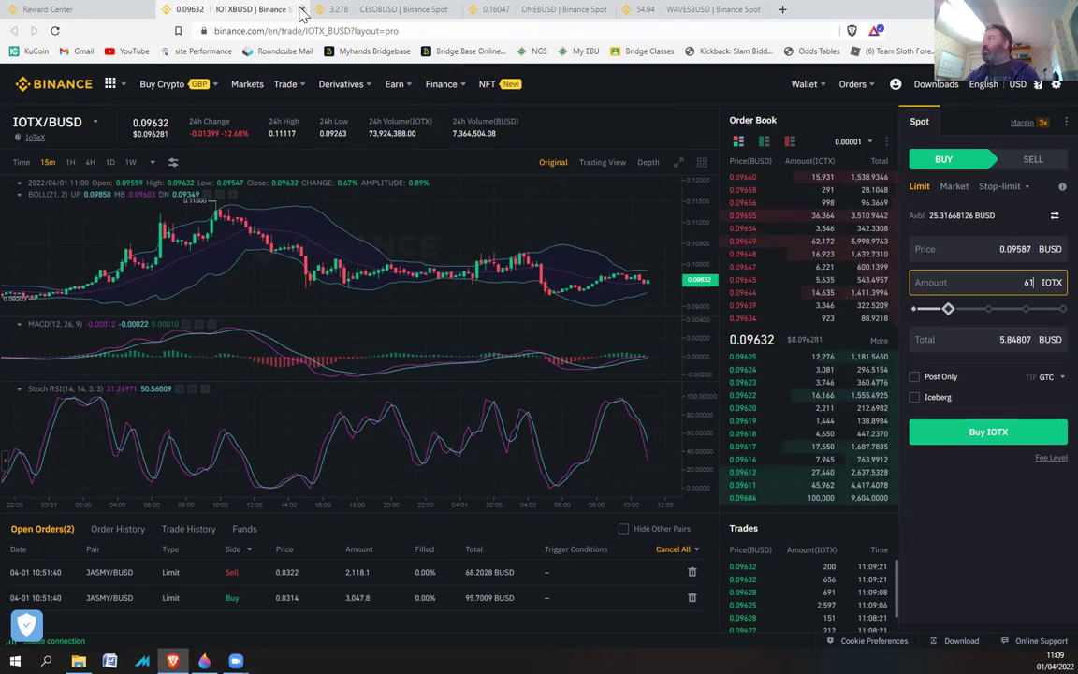
{"action": "left_click", "coordinate": [301, 10]}
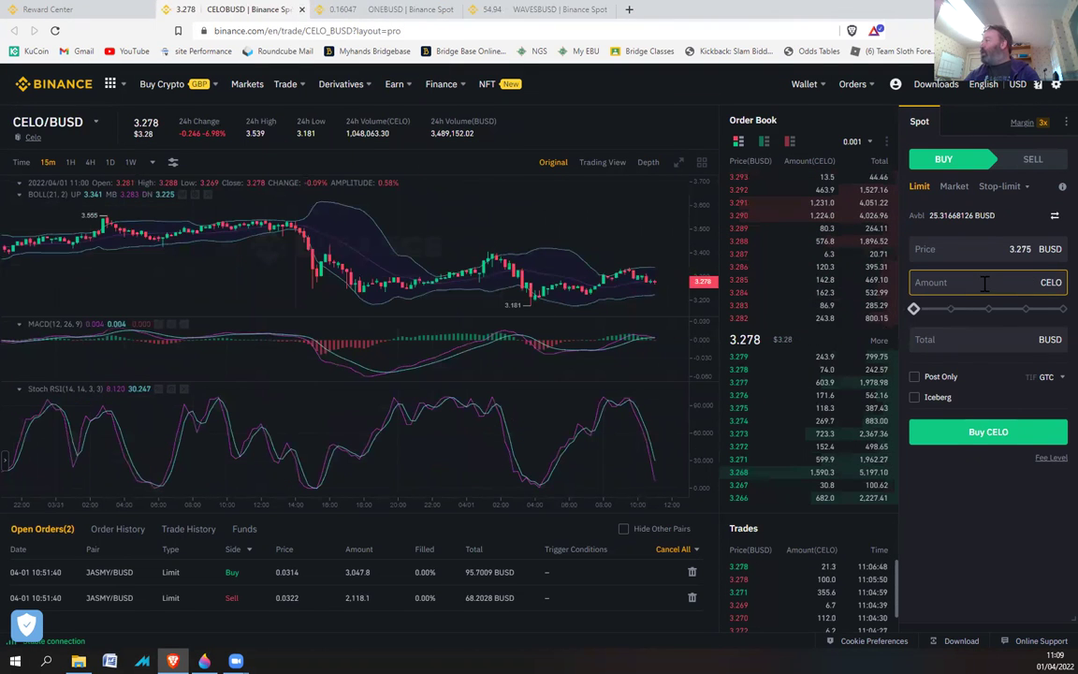
{"action": "type", "text": "1"}
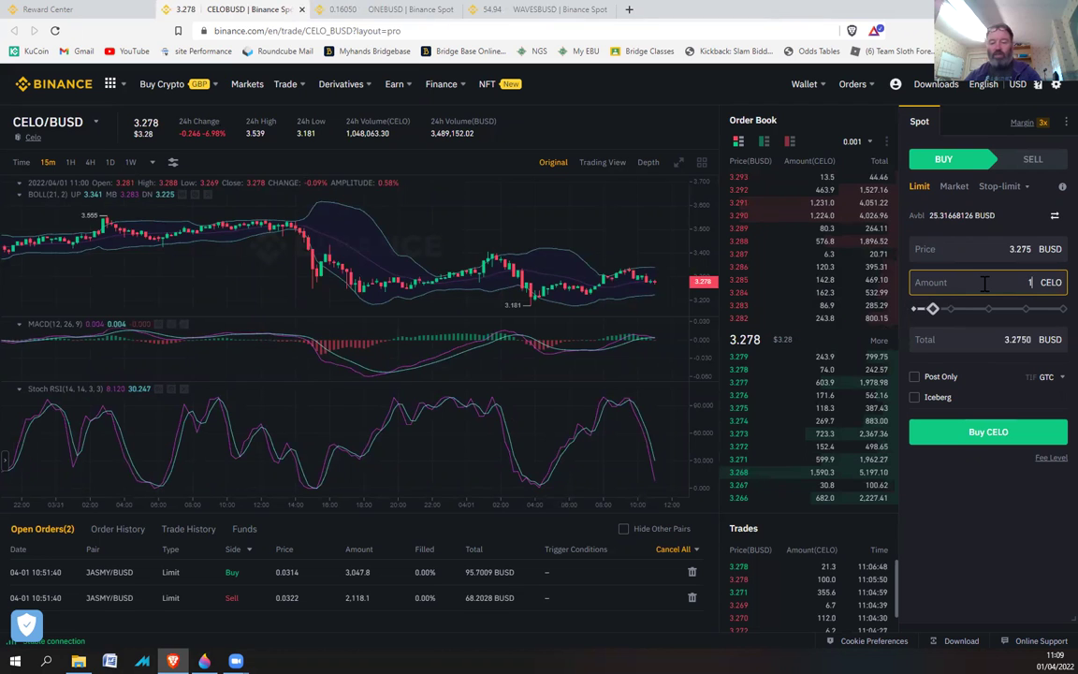
{"action": "type", "text": ".7"}
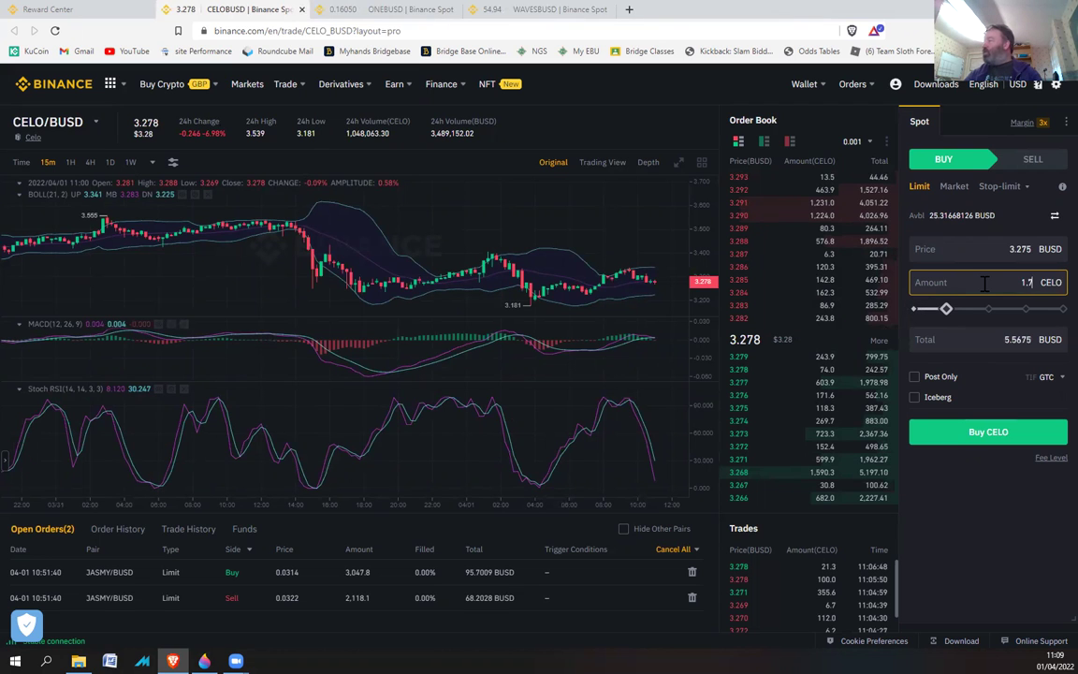
Redeem the 1.72 CELO cash voucher in the Reward Center.
{"action": "left_click", "coordinate": [92, 11]}
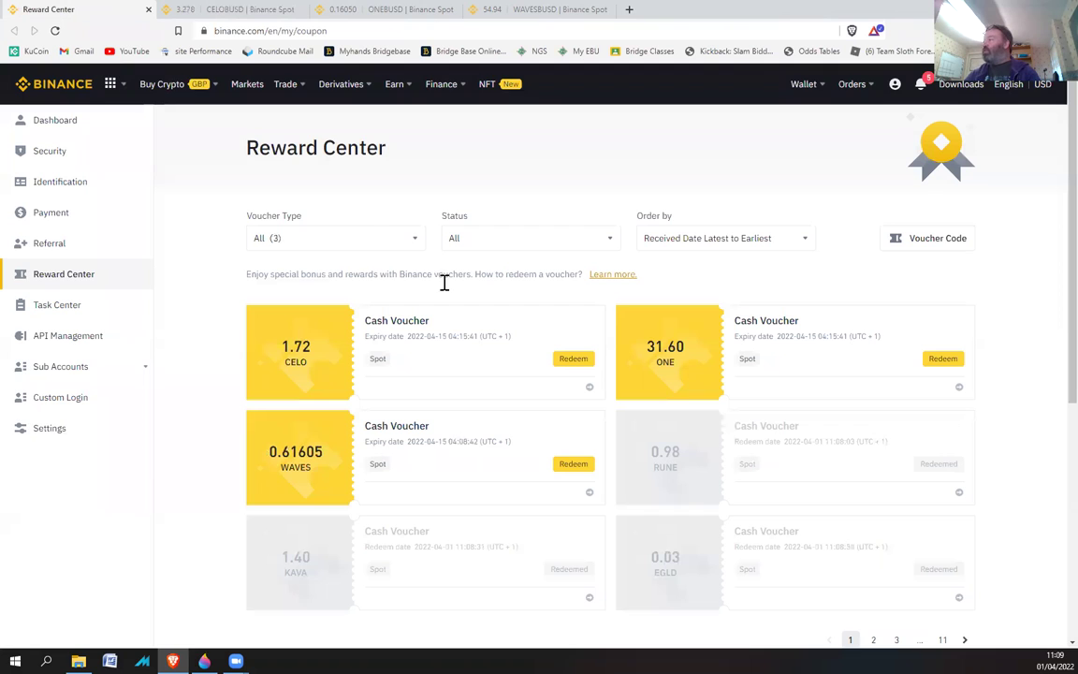
{"action": "left_click", "coordinate": [573, 360]}
{"action": "left_click", "coordinate": [538, 425]}
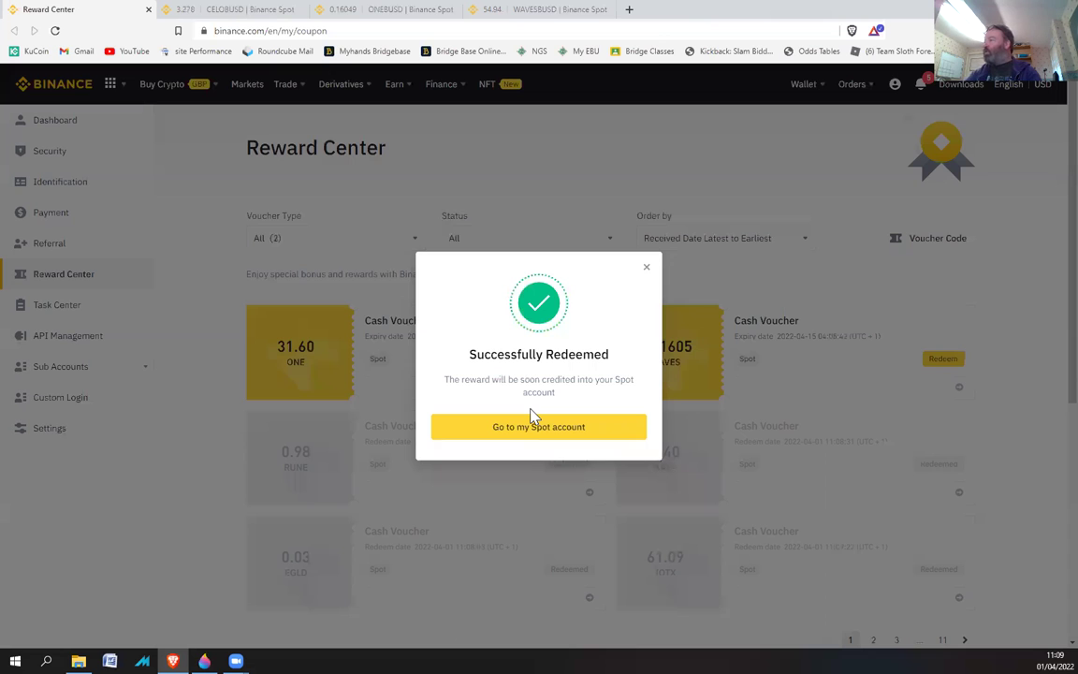
Close the CELO/BUSD trading page and check the ONE voucher's worth with an amount of 31 in the ONE/BUSD buy form.
{"action": "left_click", "coordinate": [647, 271]}
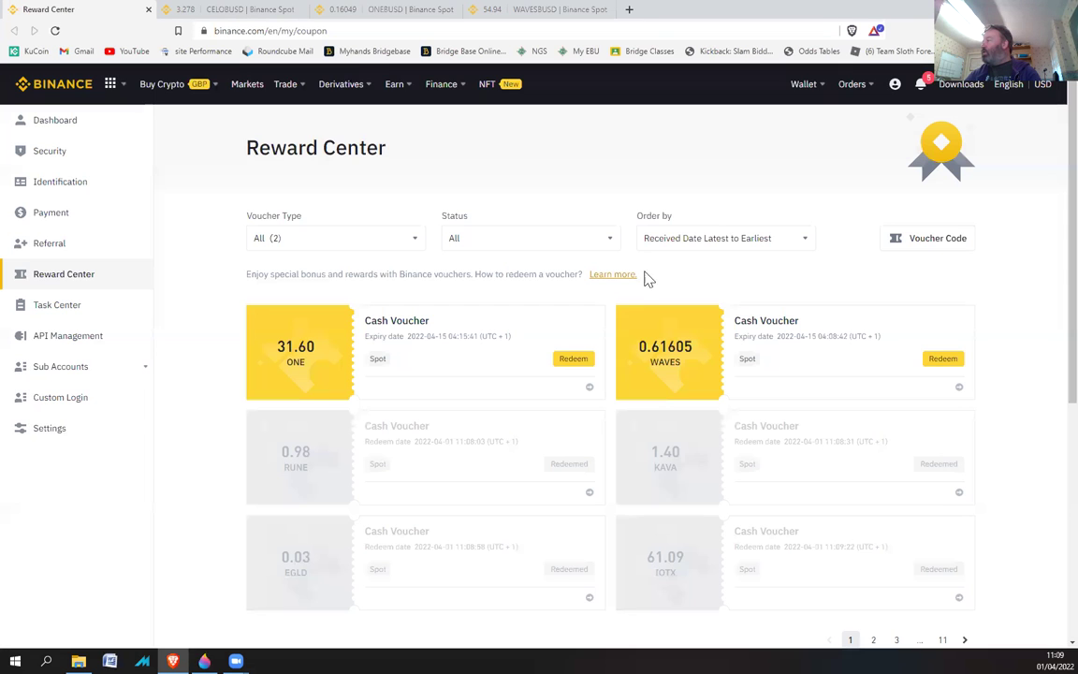
{"action": "middle_click", "coordinate": [225, 13]}
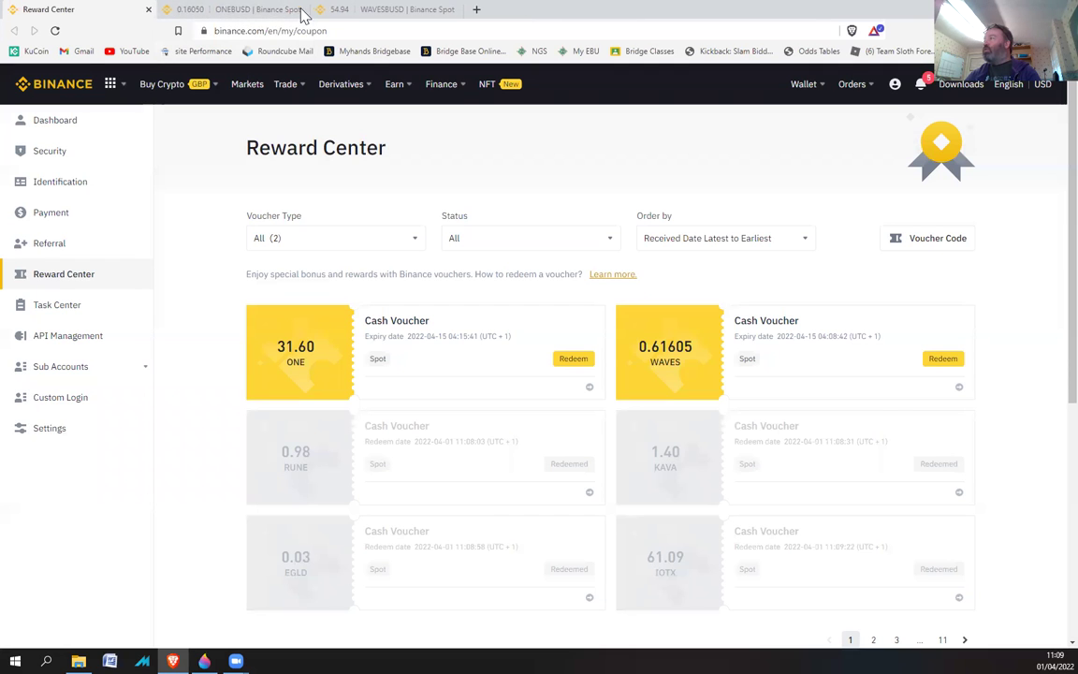
{"action": "left_click", "coordinate": [225, 14]}
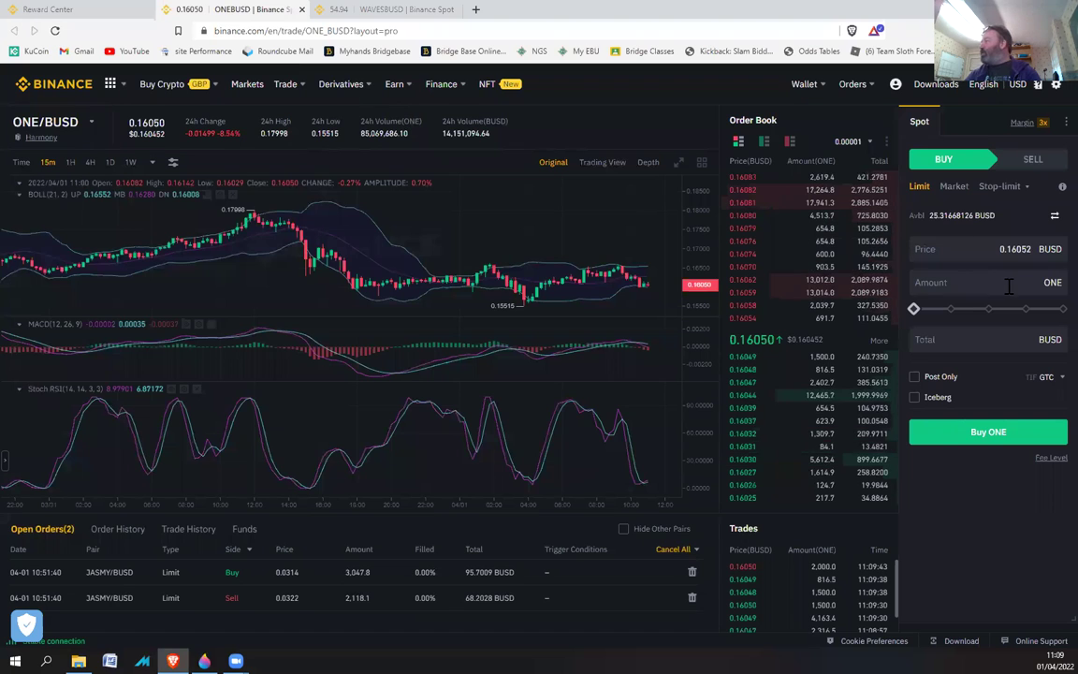
{"action": "left_click", "coordinate": [1009, 285]}
{"action": "type", "text": "31"}
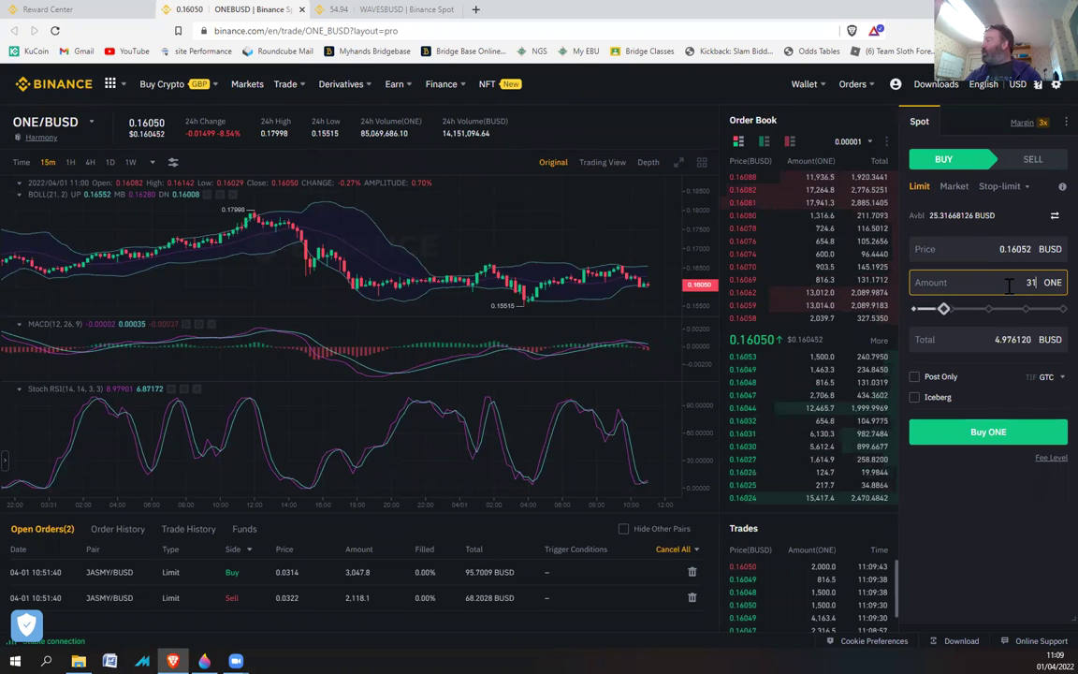
Redeem the 31.60 ONE cash voucher in the Reward Center and dismiss the confirmation.
{"action": "left_click", "coordinate": [90, 15]}
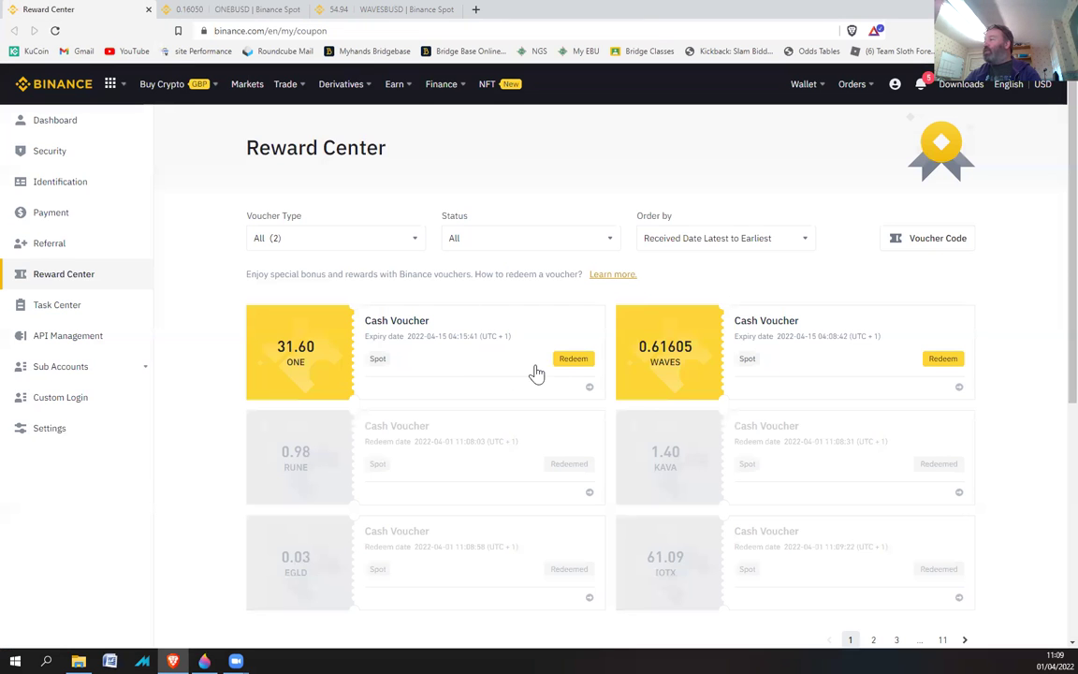
{"action": "left_click", "coordinate": [573, 358]}
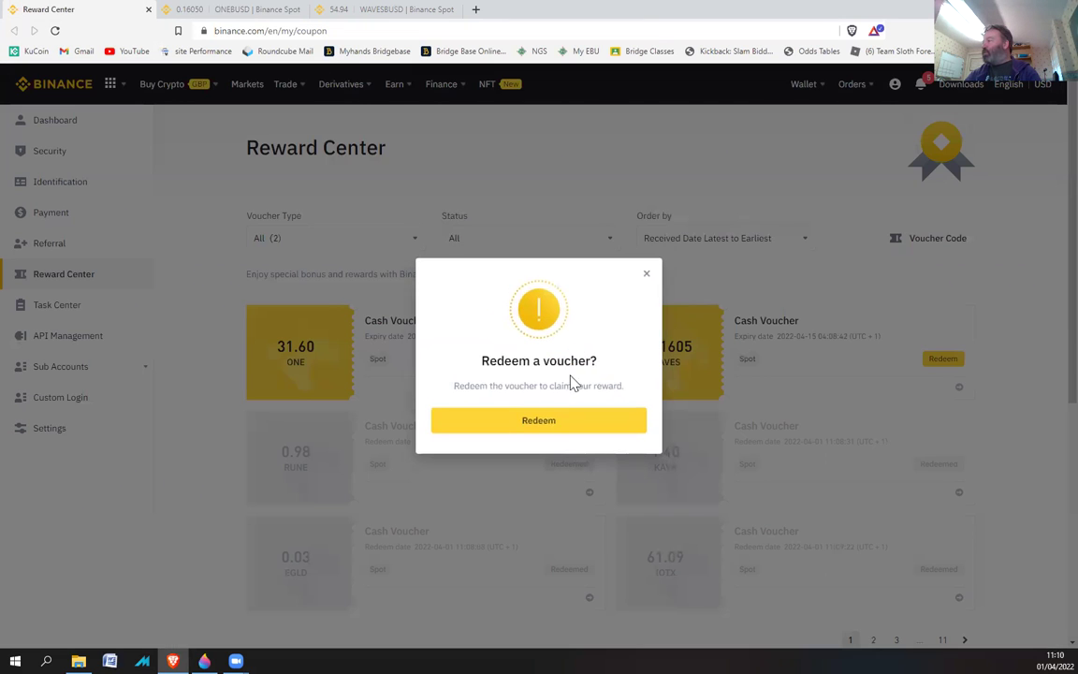
{"action": "left_click", "coordinate": [548, 425]}
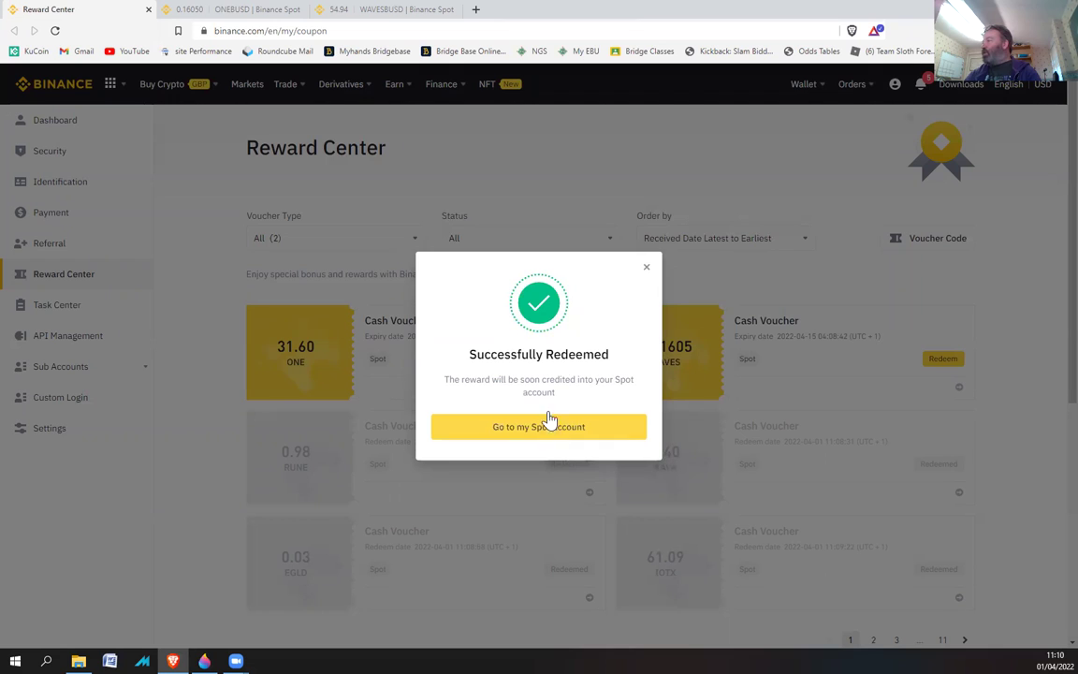
{"action": "left_click", "coordinate": [646, 271]}
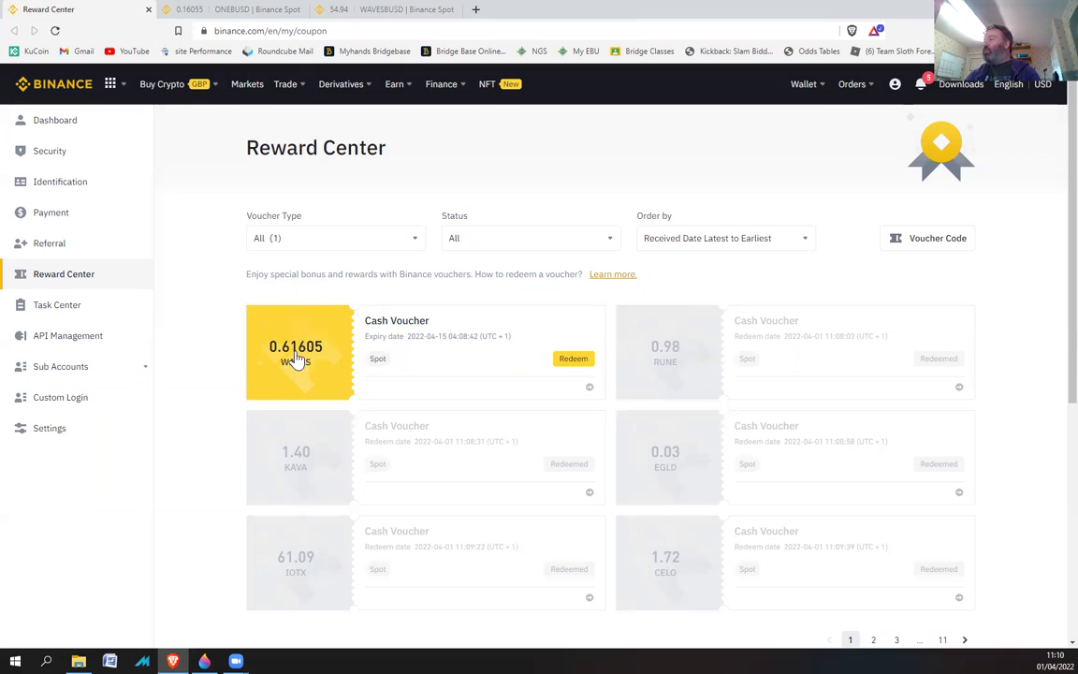
Check the WAVES voucher's worth in the WAVES/BUSD buy form with an order-book price of 54.89 BUSD and an amount of 0.61.
{"action": "left_click", "coordinate": [369, 10]}
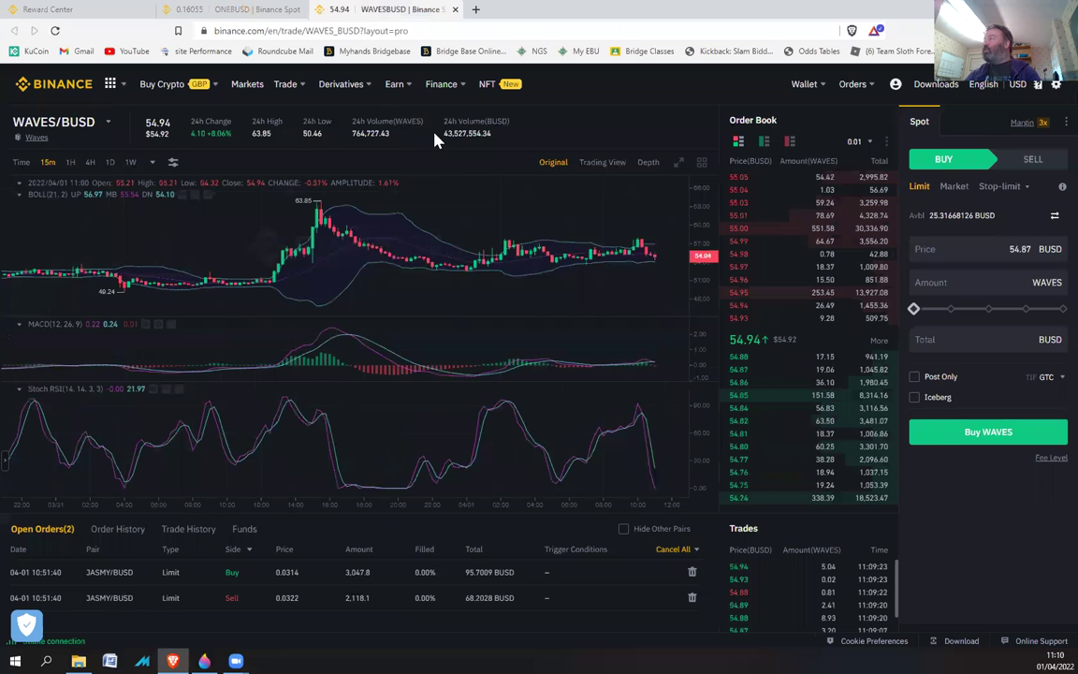
{"action": "left_click", "coordinate": [997, 284]}
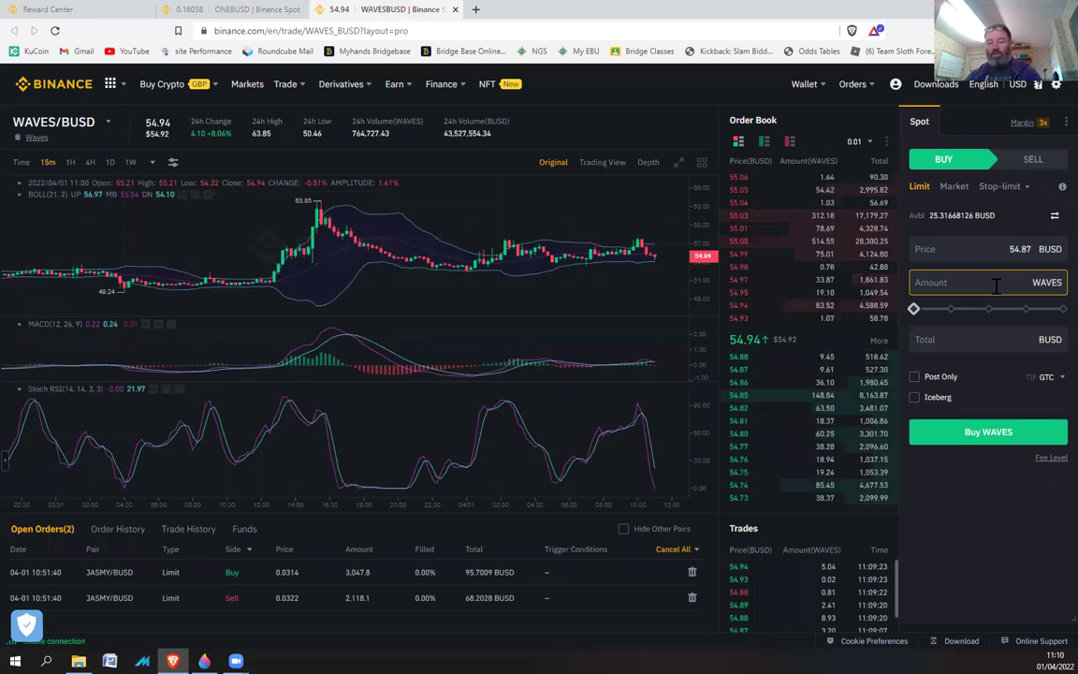
{"action": "type", "text": "0.61"}
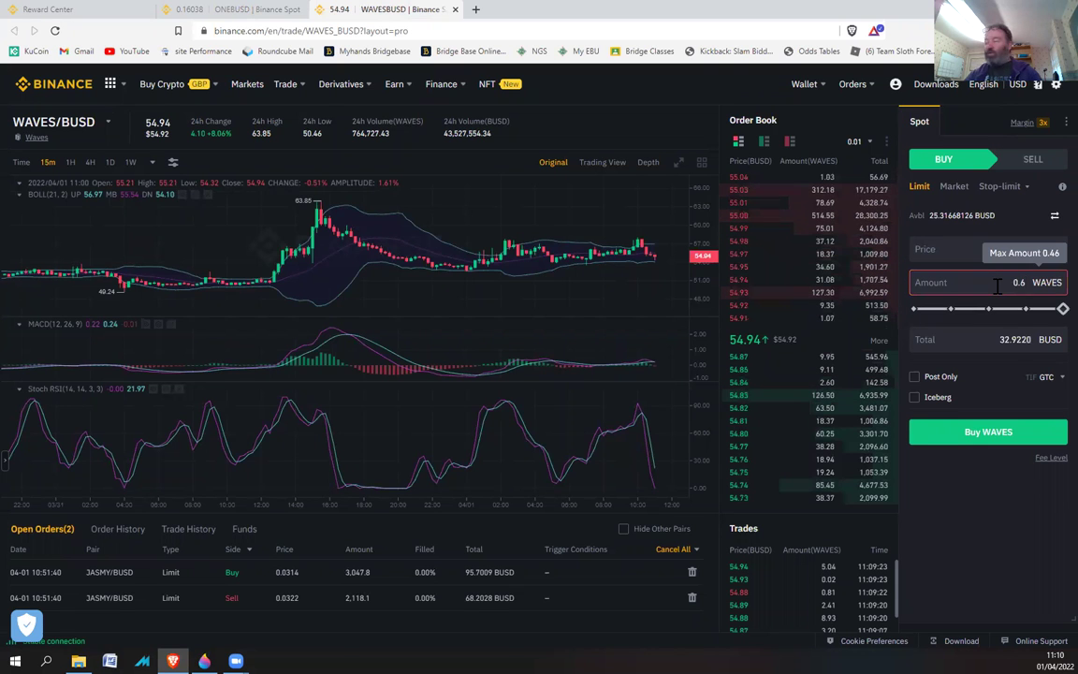
{"action": "left_click", "coordinate": [753, 318]}
{"action": "double_click", "coordinate": [1018, 282]}
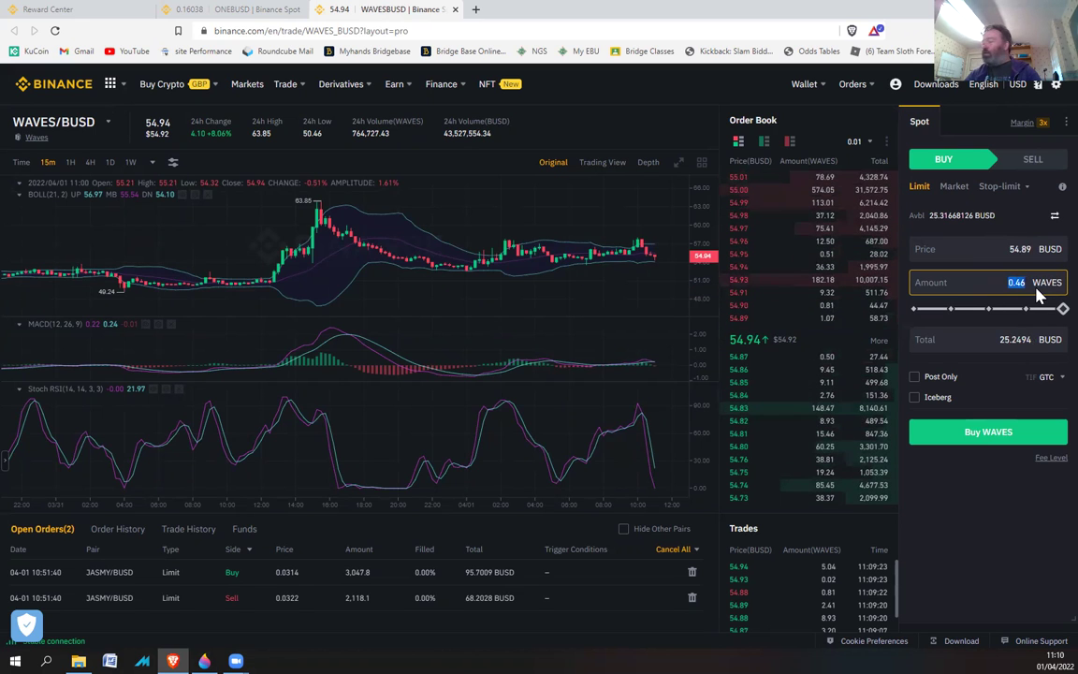
{"action": "type", "text": "0.61"}
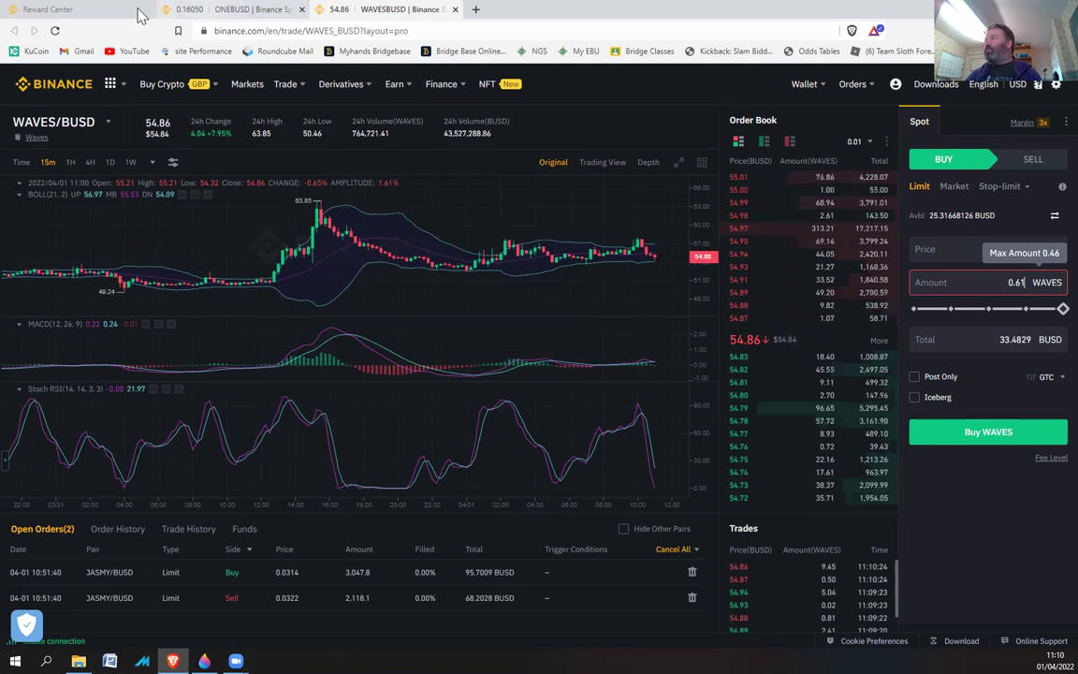
Redeem the 0.61605 WAVES cash voucher in the Reward Center and dismiss the confirmation.
{"action": "left_click", "coordinate": [82, 13]}
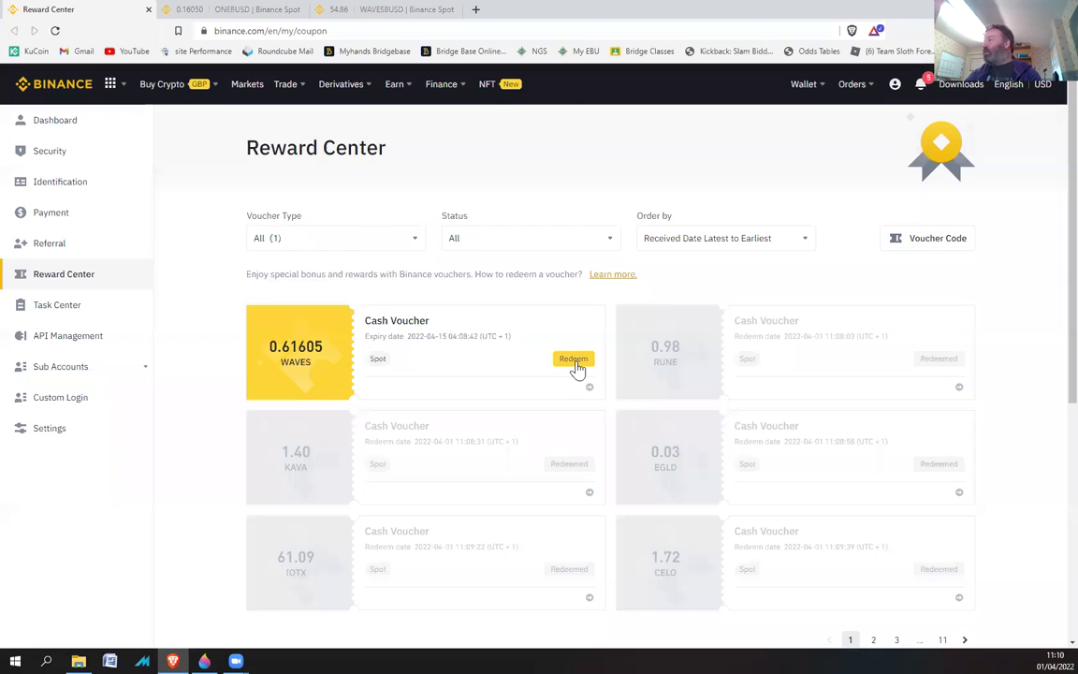
{"action": "left_click", "coordinate": [575, 362]}
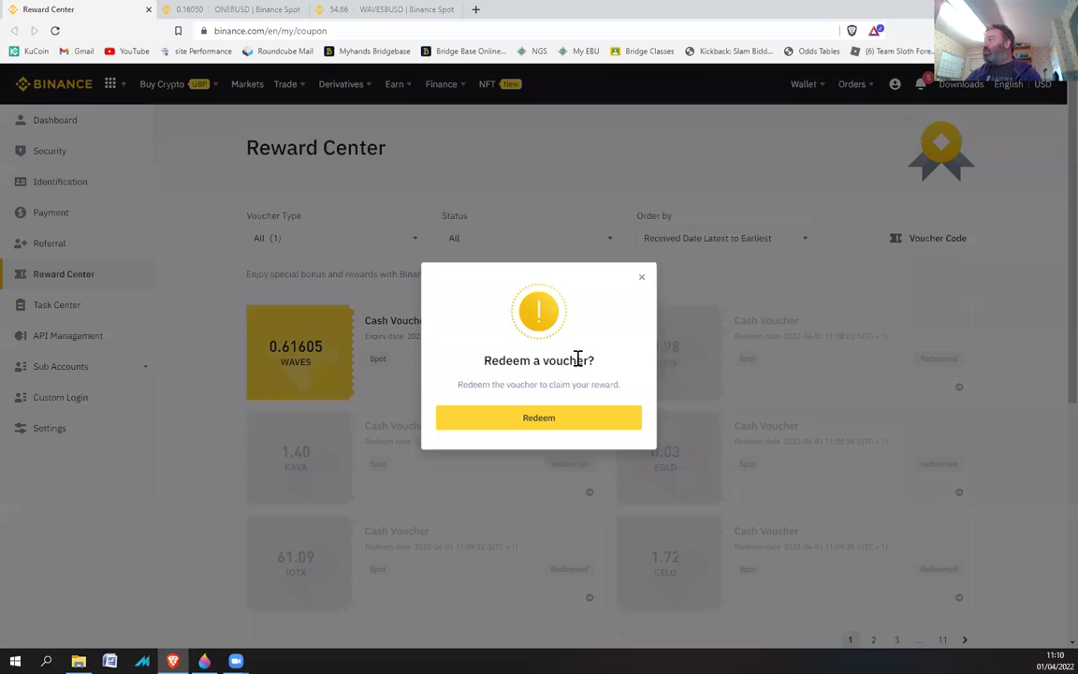
{"action": "left_click", "coordinate": [535, 425]}
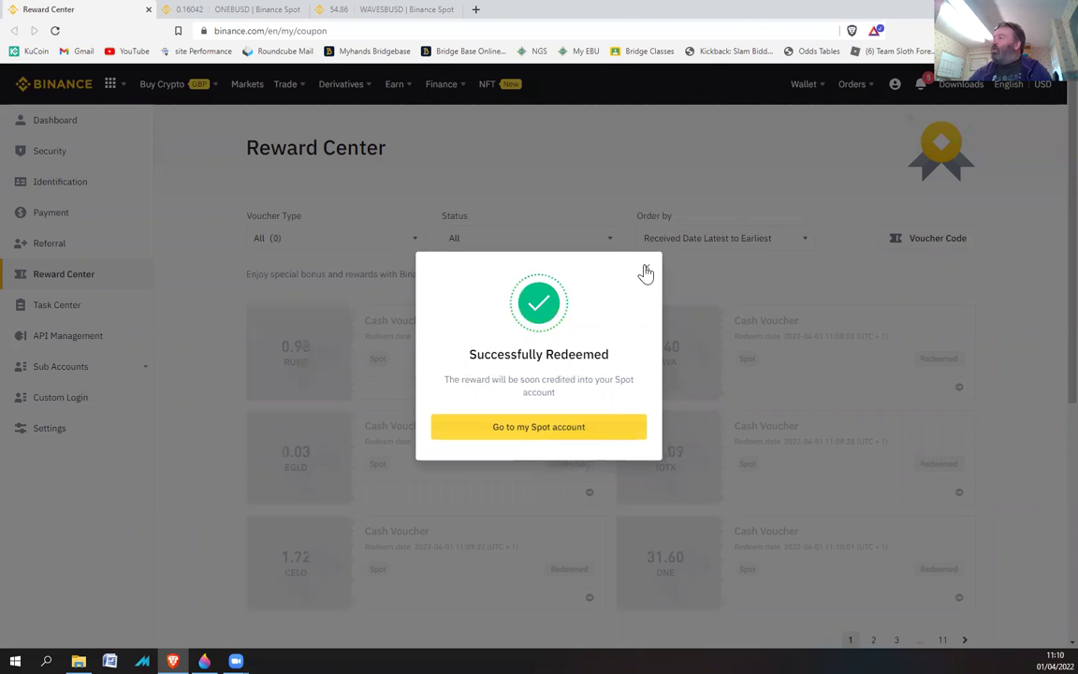
{"action": "left_click", "coordinate": [644, 271]}
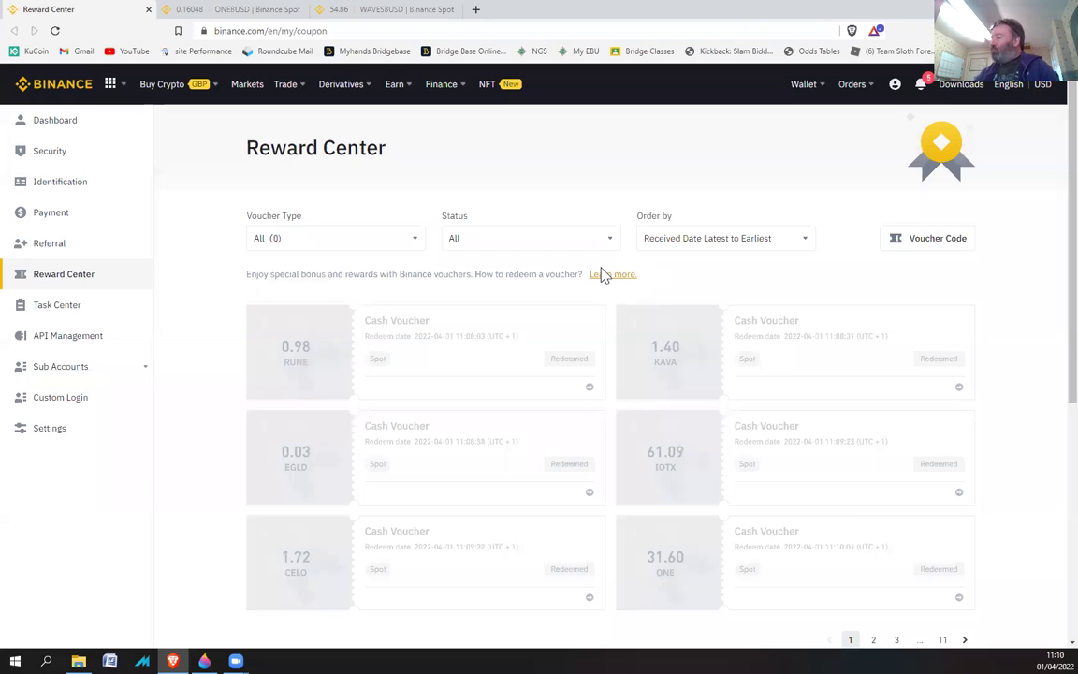